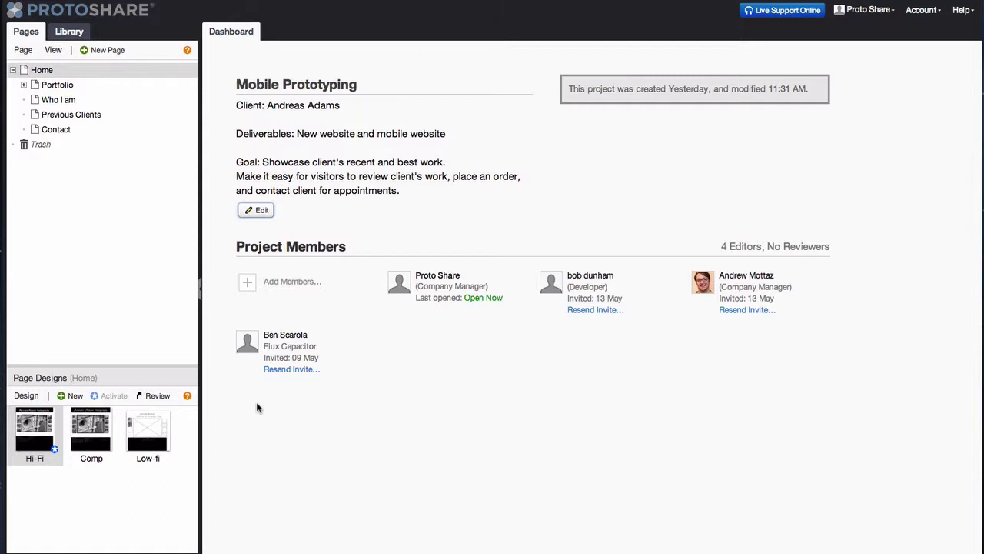
Create a new Home page design named iPhone without a template and open it for editing.
{"action": "left_click", "coordinate": [78, 398]}
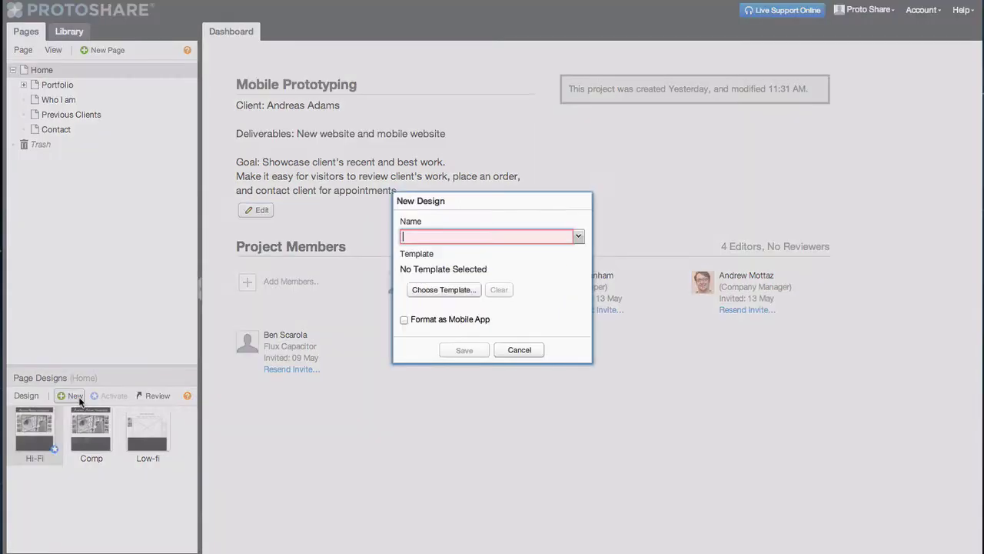
{"action": "type", "text": "iPhone"}
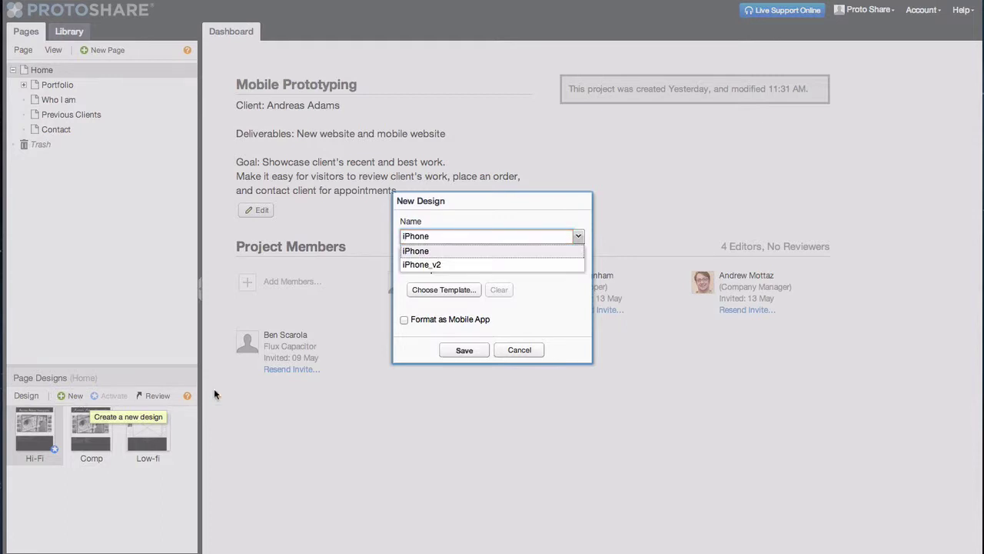
{"action": "left_click", "coordinate": [464, 350]}
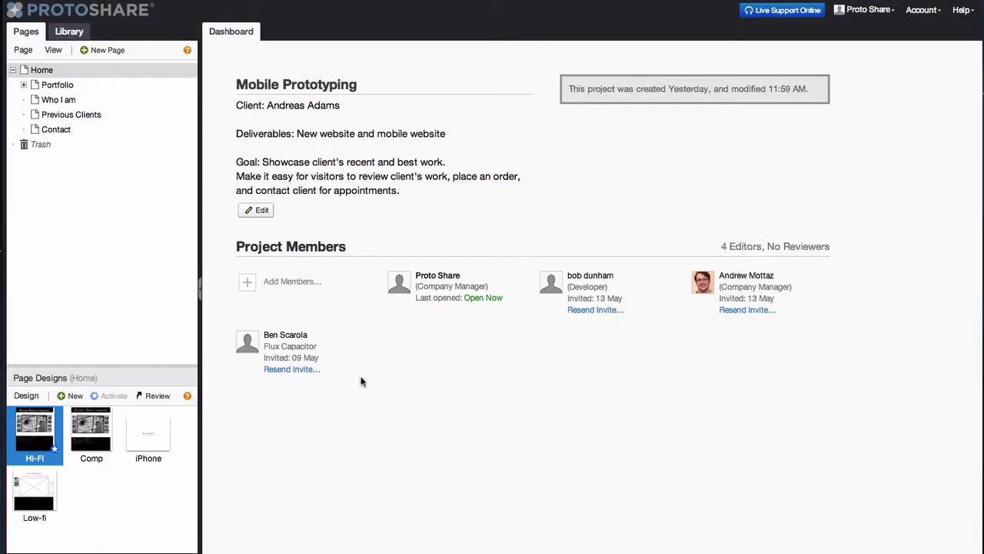
{"action": "left_click", "coordinate": [156, 424]}
{"action": "double_click", "coordinate": [156, 424]}
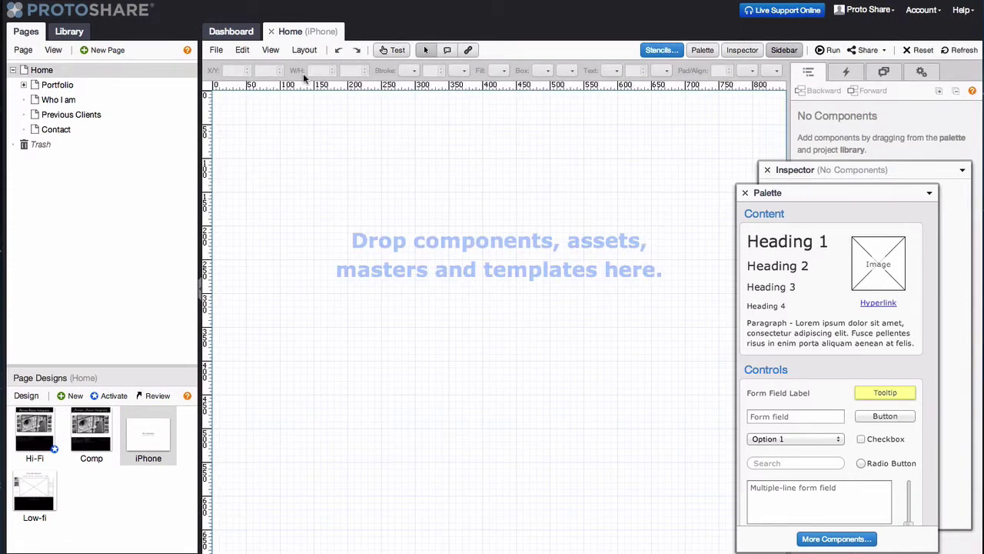
Set the screen guides to Phone Portrait (320 × 480) and format the design as a mobile app.
{"action": "left_click", "coordinate": [271, 49]}
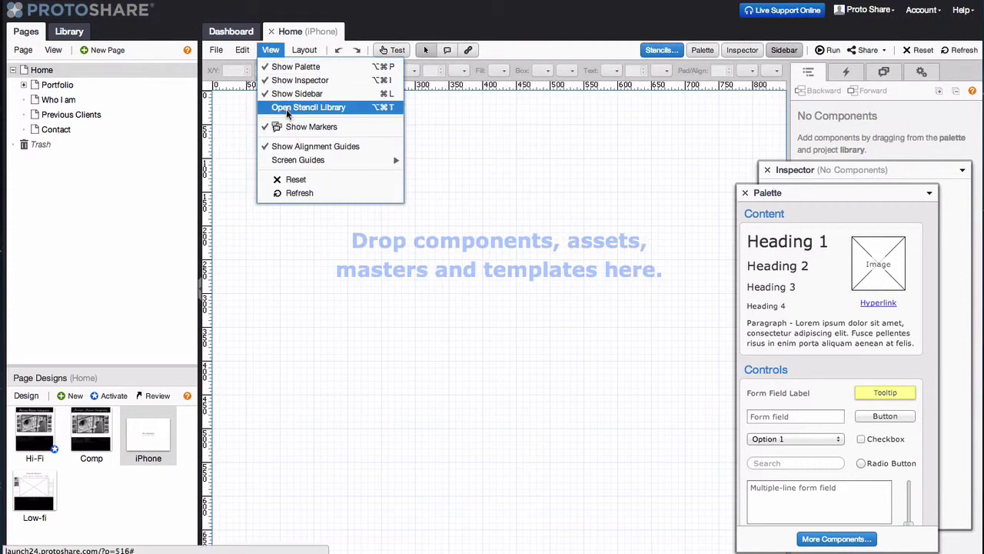
{"action": "mouse_move", "coordinate": [314, 162]}
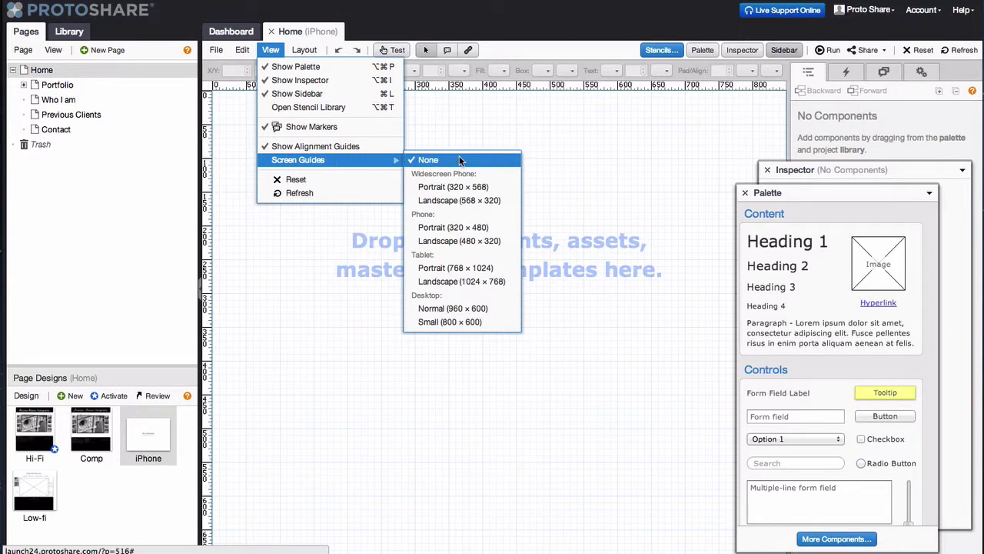
{"action": "left_click", "coordinate": [448, 230]}
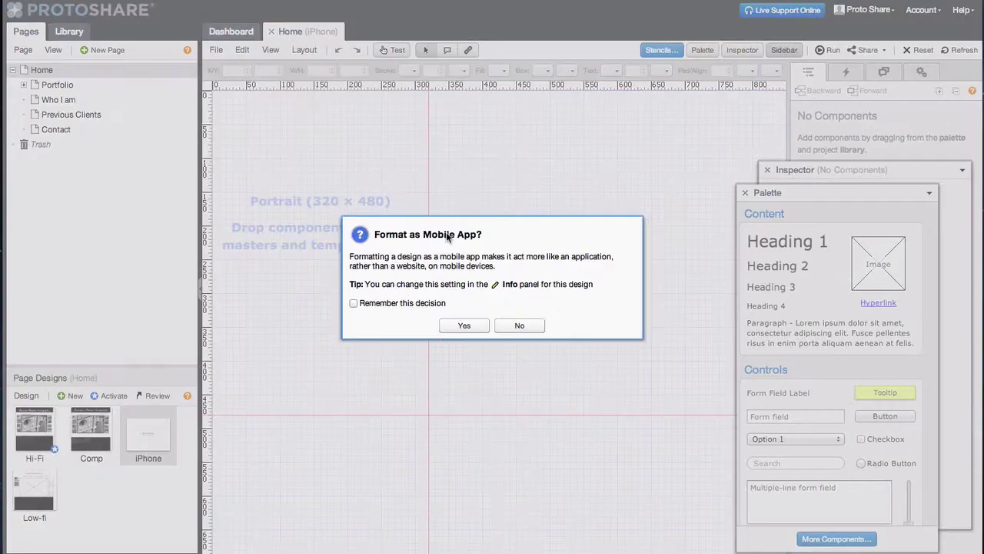
{"action": "left_click", "coordinate": [465, 326]}
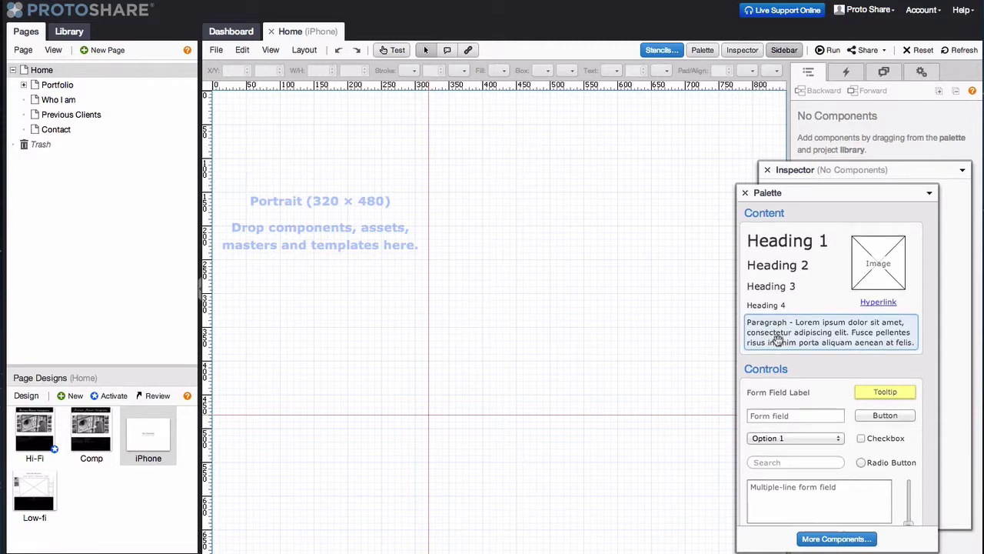
Add a plain container that fills the 320 × 480 portrait guide area from its origin.
{"action": "scroll", "coordinate": [779, 340], "scroll_direction": "down", "scroll_amount": 10}
{"action": "scroll", "coordinate": [778, 341], "scroll_direction": "down", "scroll_amount": 5}
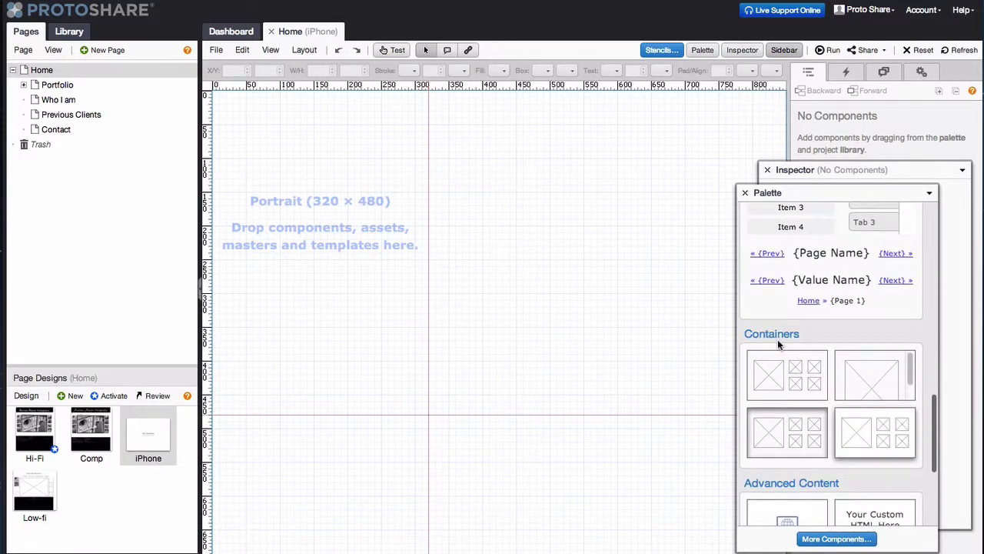
{"action": "left_click_drag", "start_coordinate": [791, 360], "coordinate": [428, 417]}
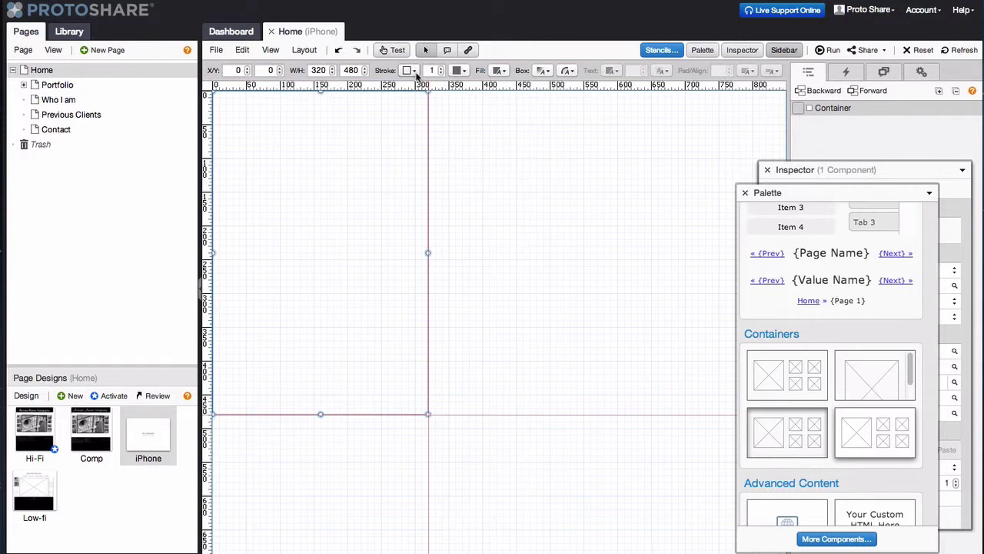
Remove the container's stroke and fill it with dark gray.
{"action": "left_click", "coordinate": [415, 71]}
{"action": "left_click", "coordinate": [418, 120]}
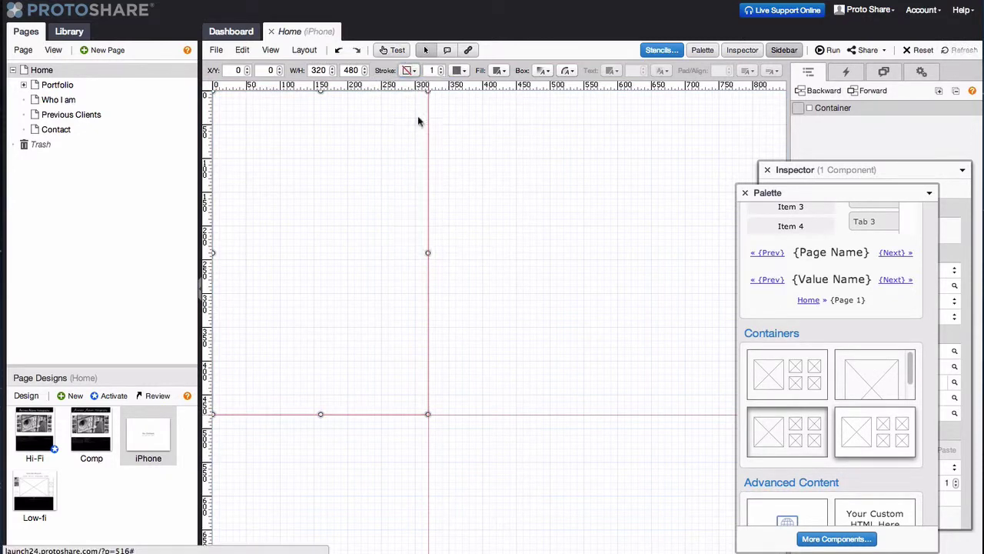
{"action": "left_click", "coordinate": [505, 71]}
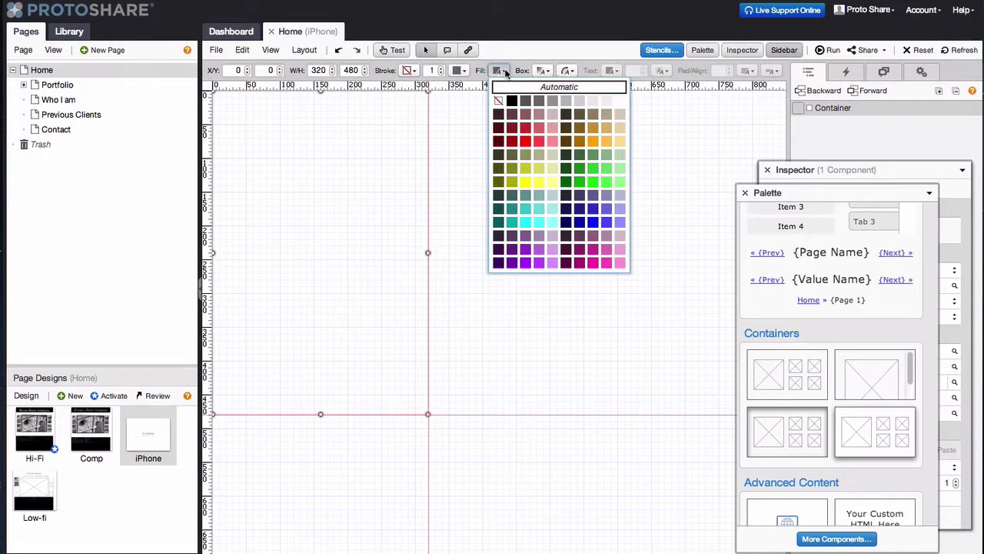
{"action": "left_click", "coordinate": [538, 104]}
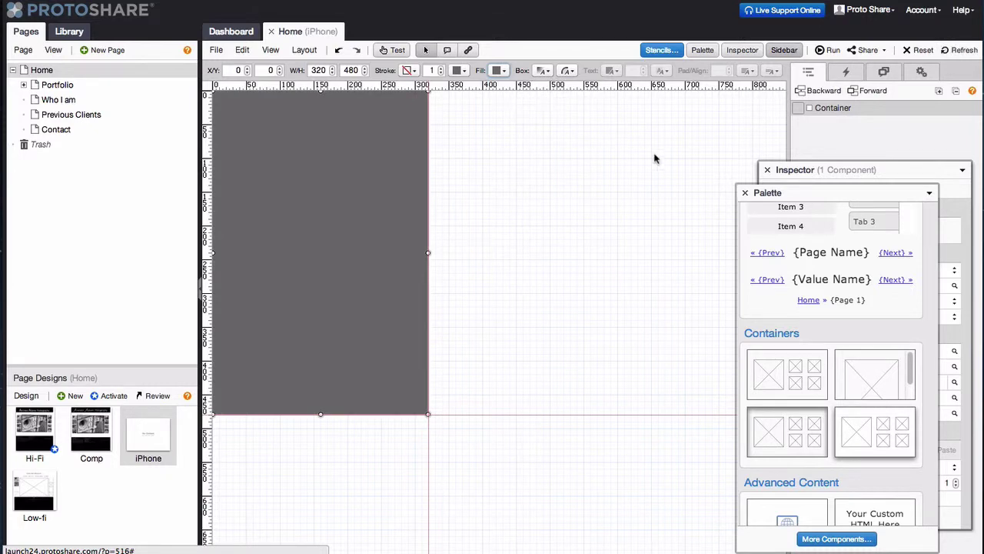
Add an image placeholder inside the upper part of the gray container.
{"action": "scroll", "coordinate": [833, 229], "scroll_direction": "up", "scroll_amount": 10}
{"action": "scroll", "coordinate": [833, 229], "scroll_direction": "up", "scroll_amount": 3}
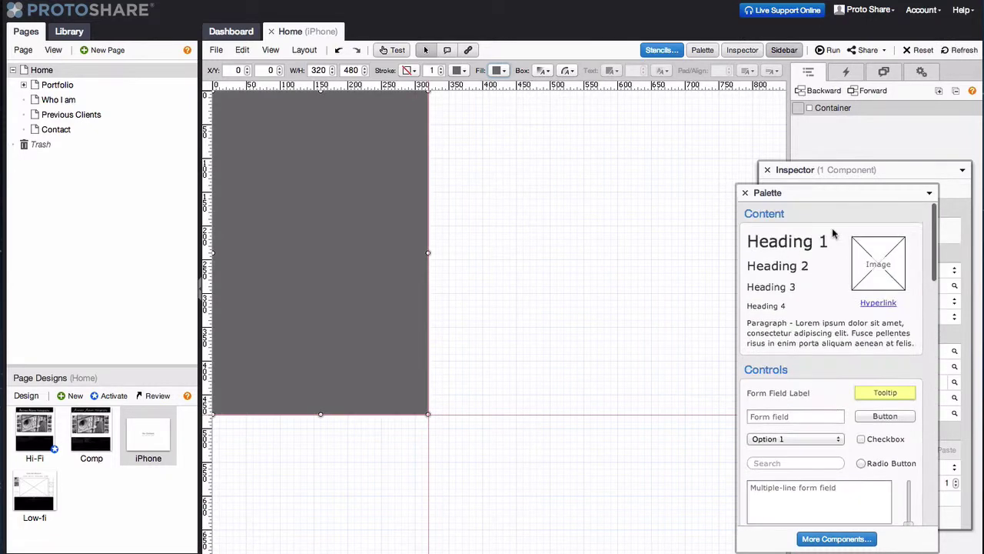
{"action": "left_click_drag", "start_coordinate": [877, 261], "coordinate": [416, 294]}
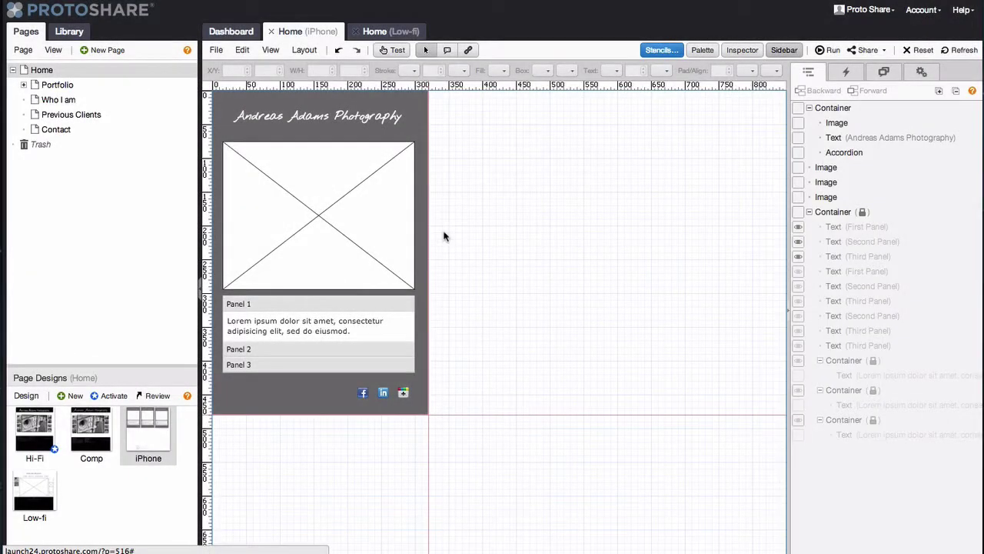
Copy the finished phone screen container with its contents and paste it twice.
{"action": "left_click", "coordinate": [422, 270]}
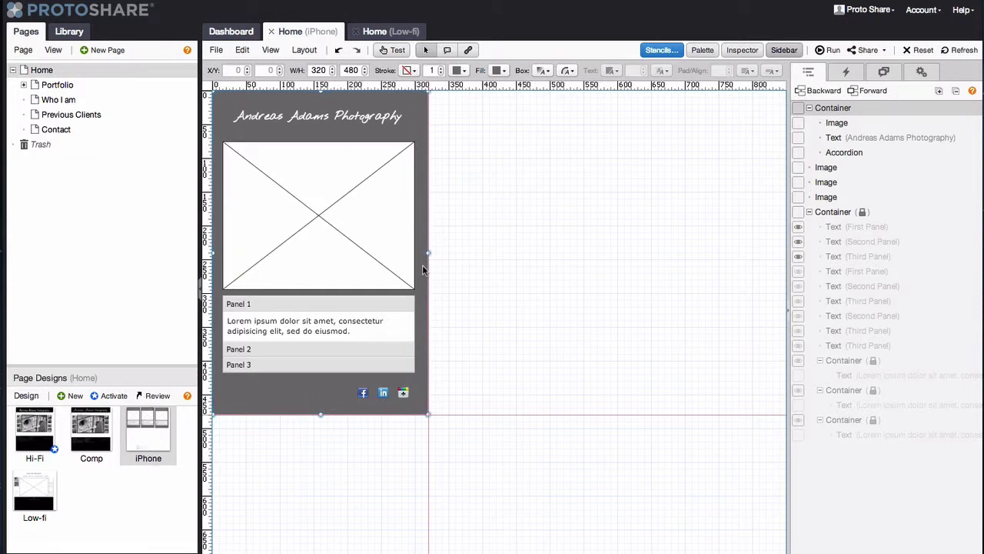
{"action": "key", "text": "ctrl+c"}
{"action": "key", "text": "ctrl+v"}
{"action": "key", "text": "ctrl+v"}
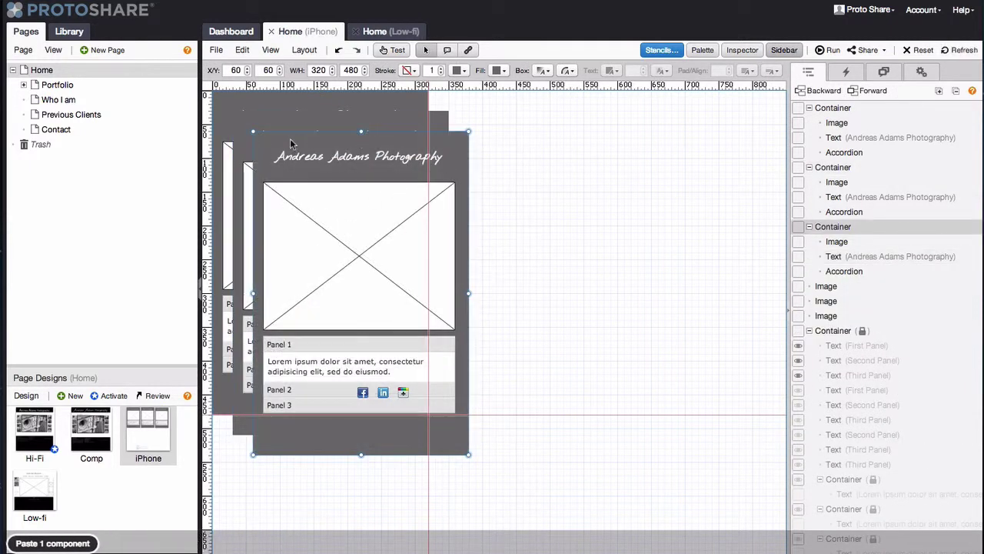
Line up the two copied containers beside the original at X 340 and X 680, Y 0, and hide the sidebar.
{"action": "left_click_drag", "start_coordinate": [291, 144], "coordinate": [708, 110]}
{"action": "left_click", "coordinate": [407, 121]}
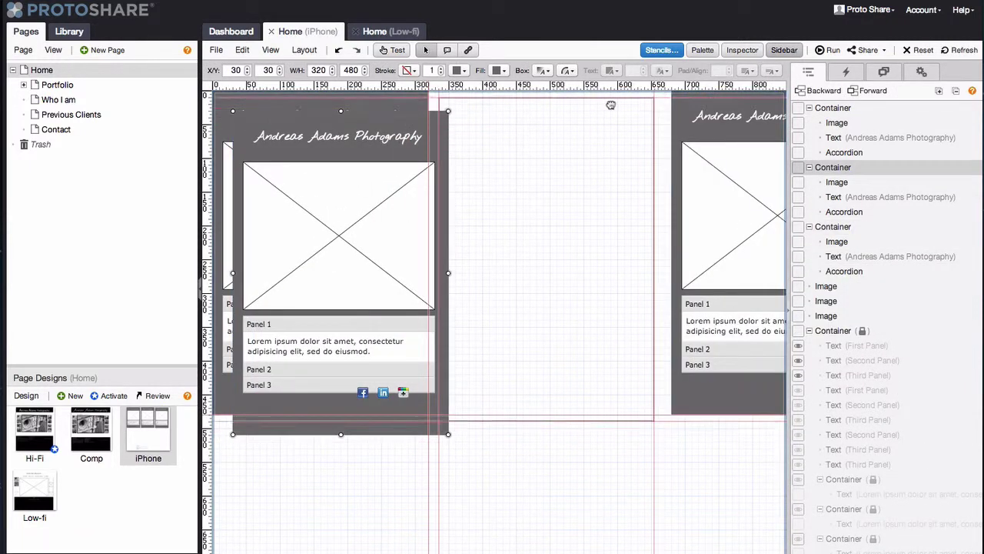
{"action": "left_click_drag", "start_coordinate": [611, 105], "coordinate": [623, 99]}
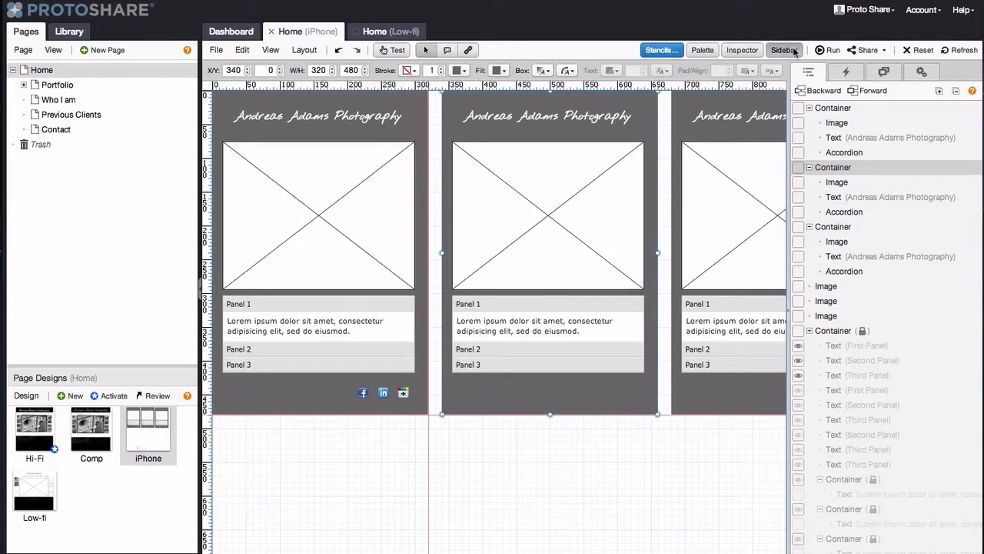
{"action": "left_click", "coordinate": [794, 50]}
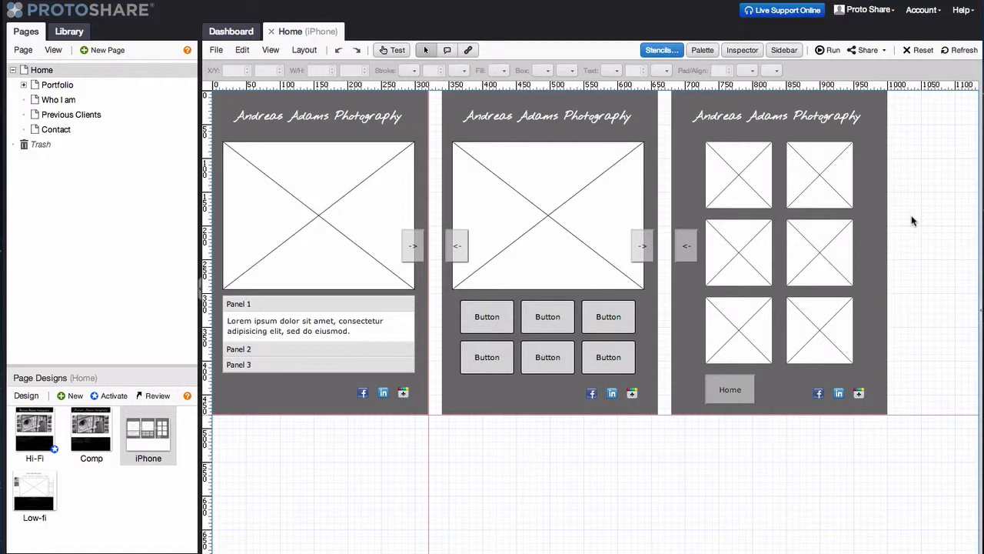
Show the sidebar and create a page state named App Panels with the values ONE, TWO and THREE.
{"action": "left_click", "coordinate": [784, 50]}
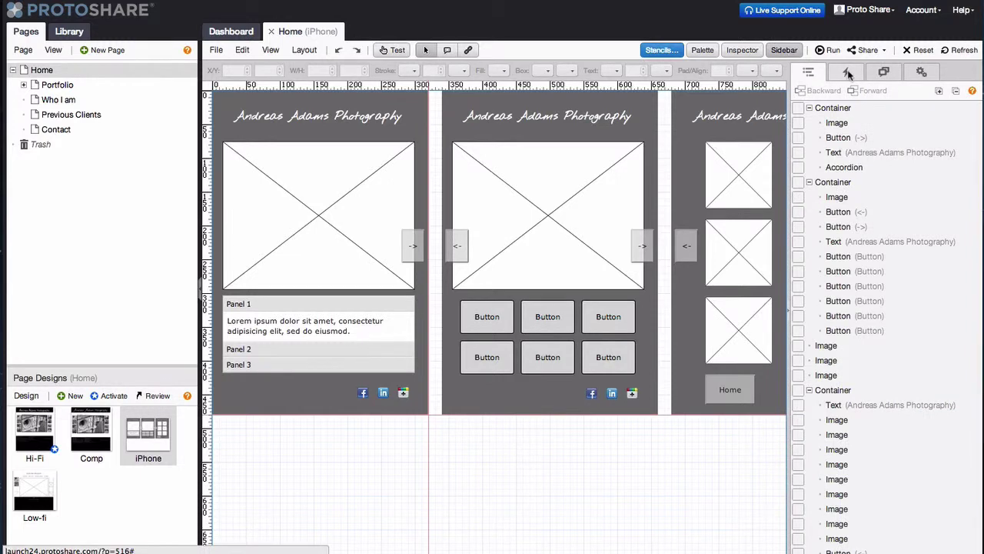
{"action": "left_click", "coordinate": [849, 72]}
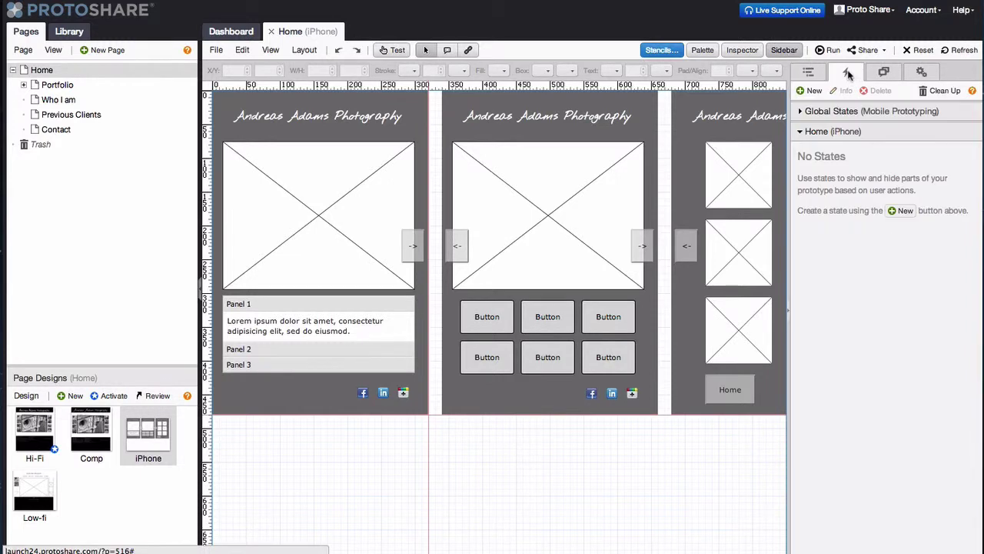
{"action": "left_click", "coordinate": [808, 91]}
{"action": "type", "text": "App"}
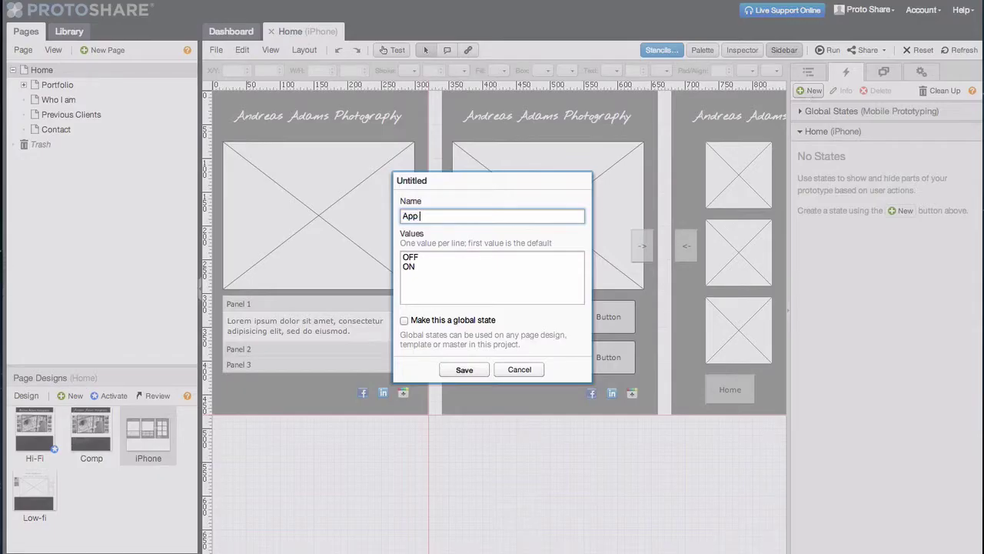
{"action": "type", "text": " Panels"}
{"action": "left_click", "coordinate": [414, 254]}
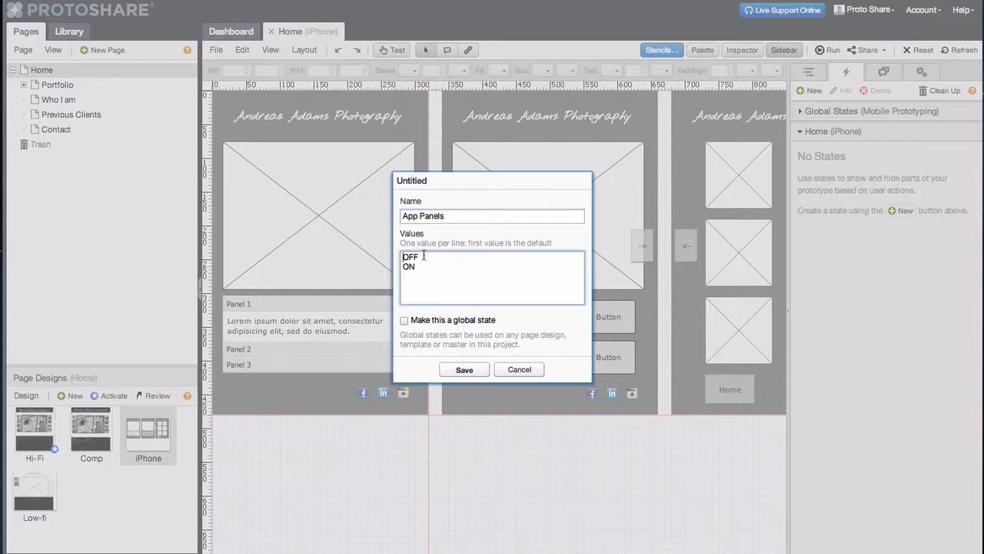
{"action": "left_click_drag", "start_coordinate": [424, 256], "coordinate": [390, 267]}
{"action": "type", "text": "ONE"}
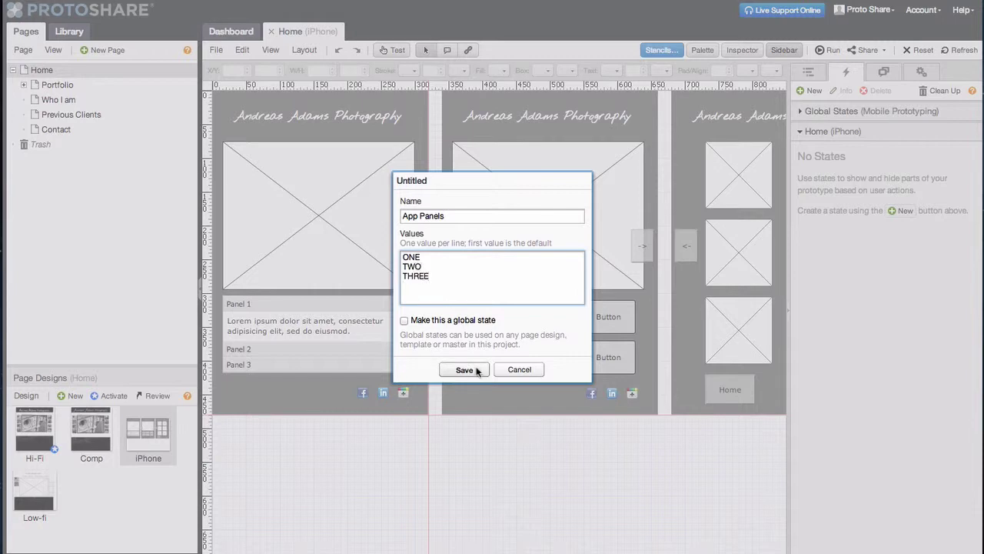
{"action": "left_click", "coordinate": [464, 369]}
Make the third container visible only when App Panels is THREE.
{"action": "left_click", "coordinate": [678, 378]}
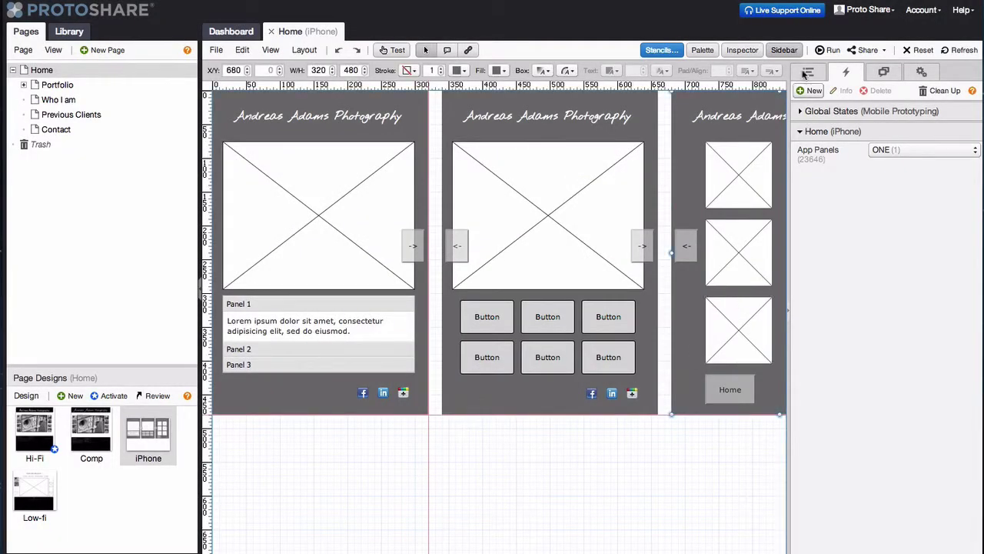
{"action": "left_click", "coordinate": [751, 52]}
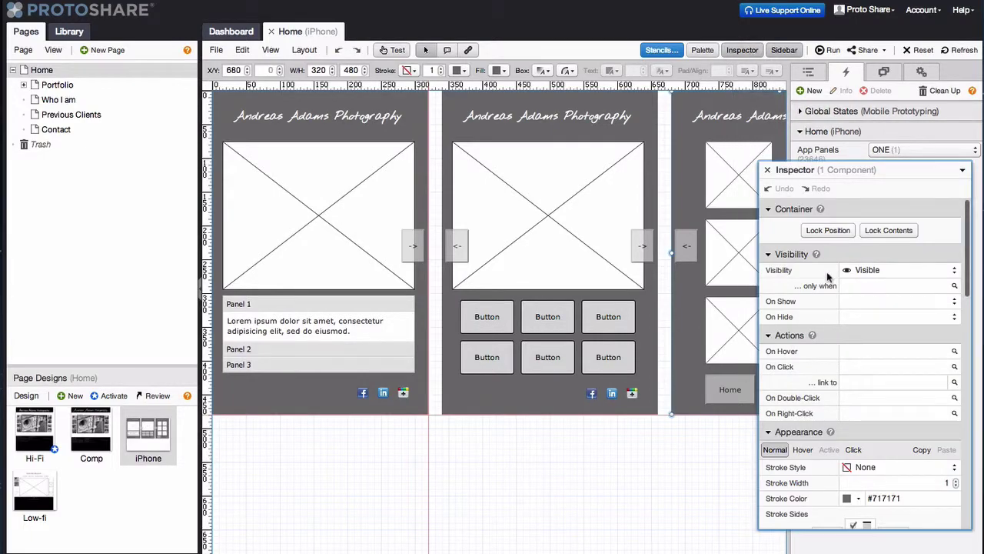
{"action": "left_click", "coordinate": [854, 285]}
{"action": "left_click", "coordinate": [492, 299]}
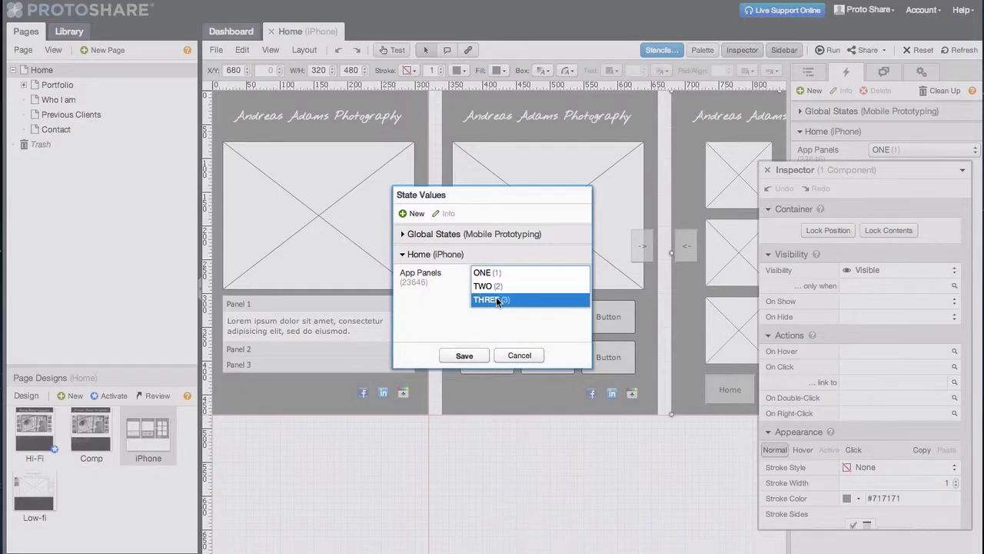
{"action": "left_click", "coordinate": [465, 355]}
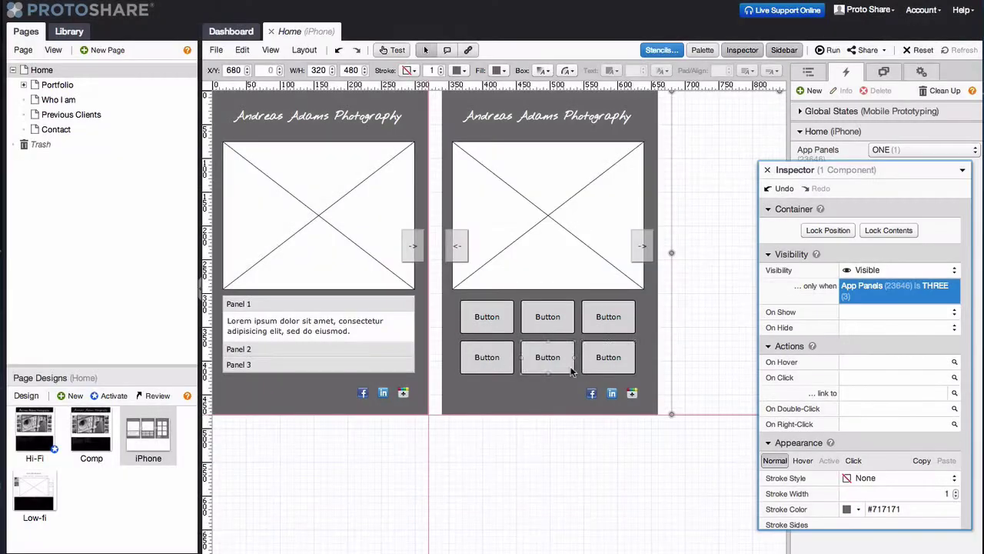
Make the middle container visible only when App Panels is TWO.
{"action": "left_click", "coordinate": [647, 365]}
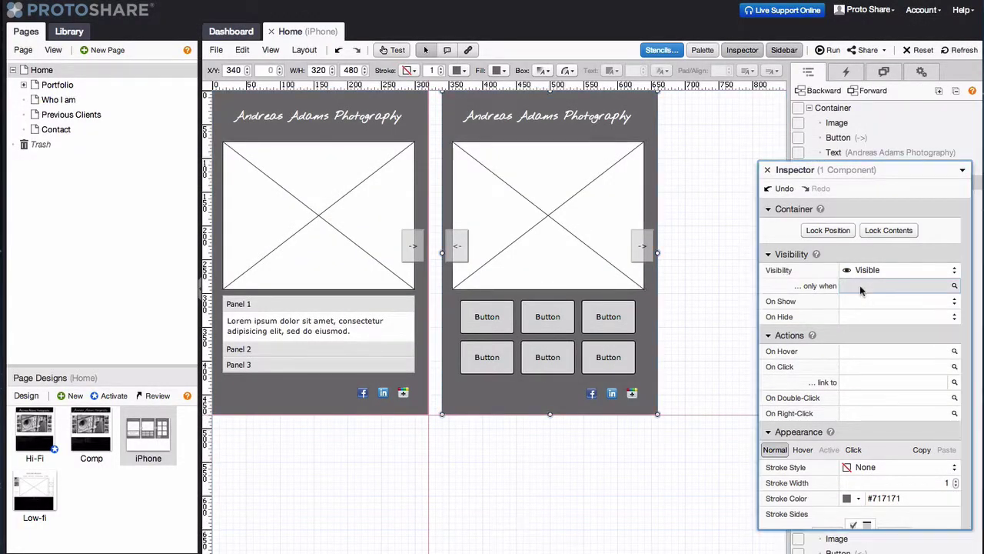
{"action": "left_click", "coordinate": [861, 288]}
{"action": "left_click", "coordinate": [496, 287]}
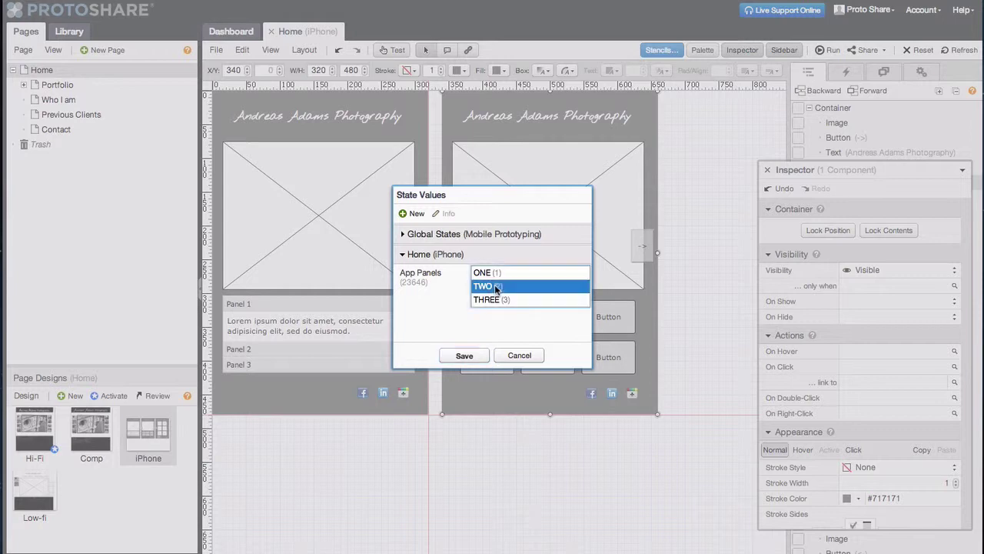
{"action": "left_click", "coordinate": [482, 355]}
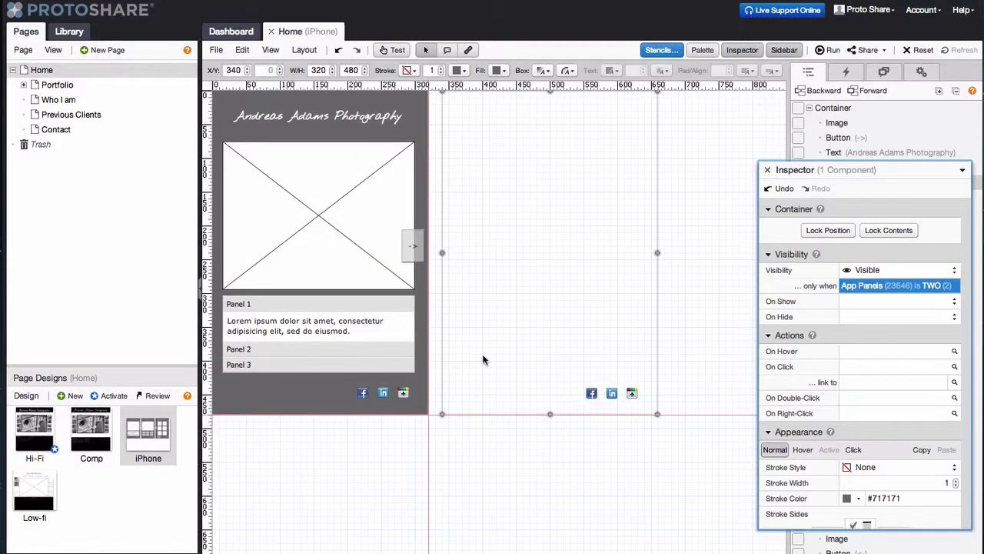
Make the forward arrow button in the first container set App Panels to TWO on click, and close the inspector.
{"action": "left_click", "coordinate": [415, 248]}
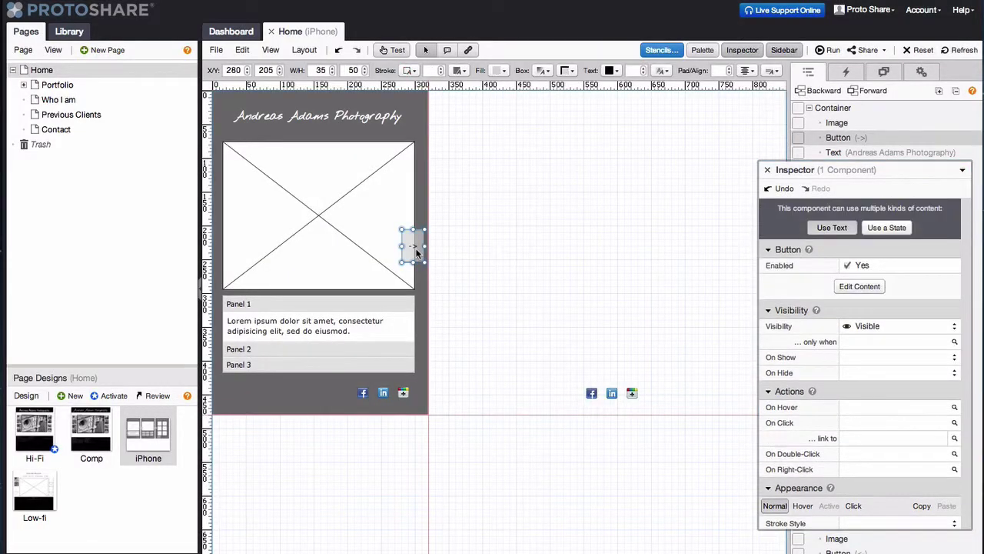
{"action": "left_click", "coordinate": [858, 425]}
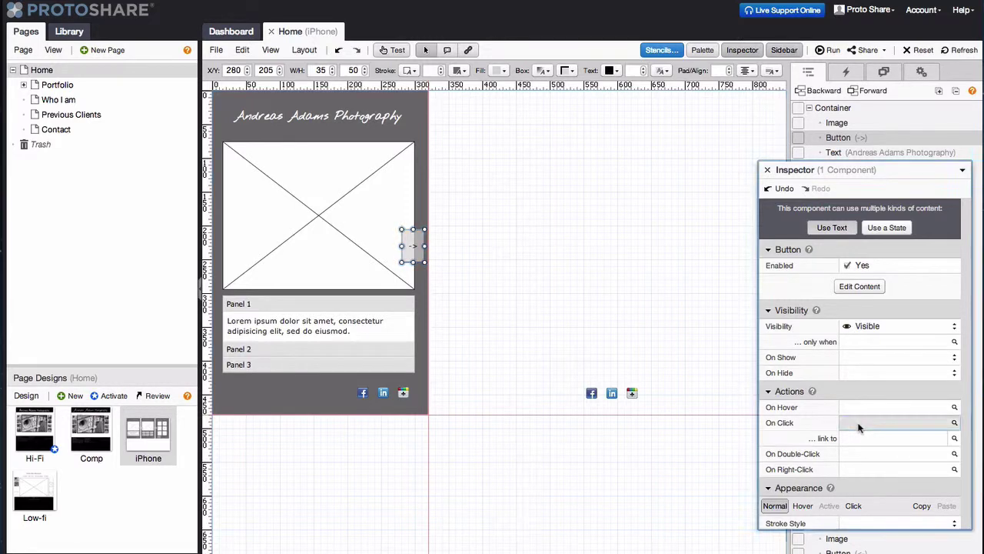
{"action": "left_click", "coordinate": [483, 287]}
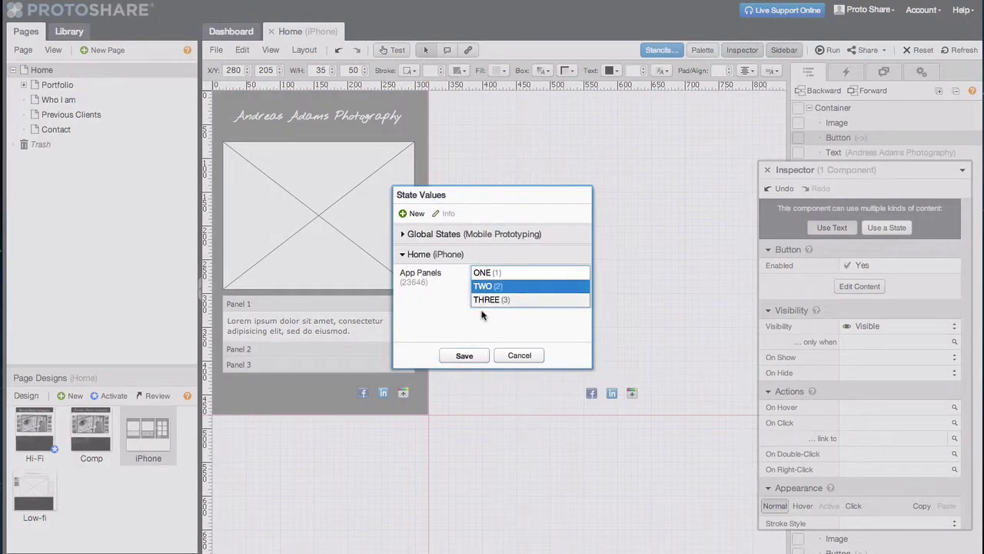
{"action": "left_click", "coordinate": [472, 356]}
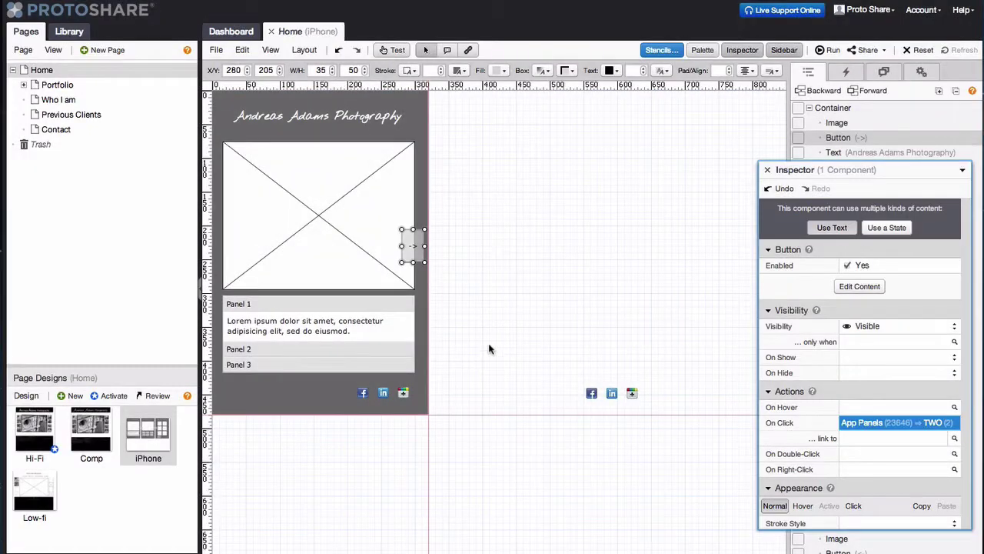
{"action": "left_click", "coordinate": [767, 170]}
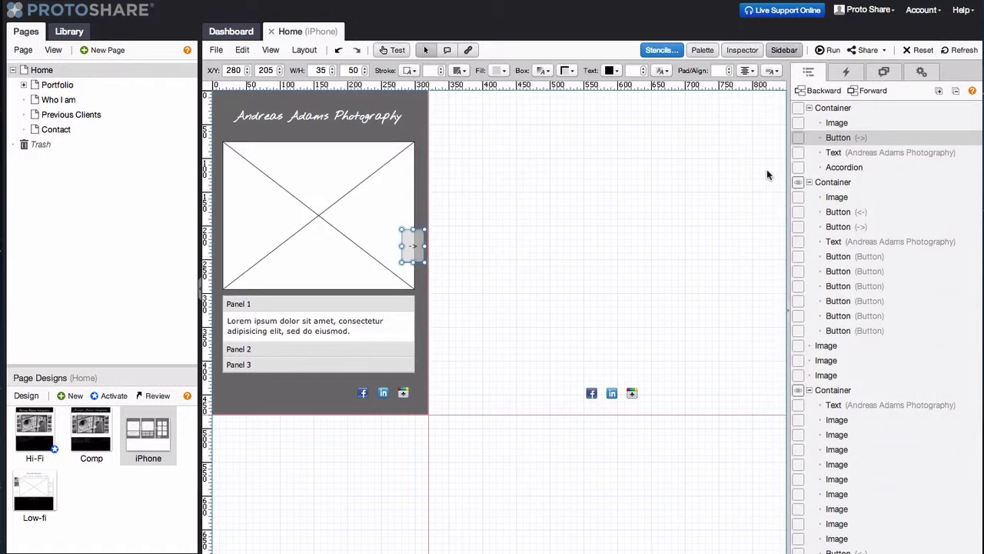
Show the middle container and make its back arrow button set App Panels to ONE on click.
{"action": "left_click", "coordinate": [797, 185]}
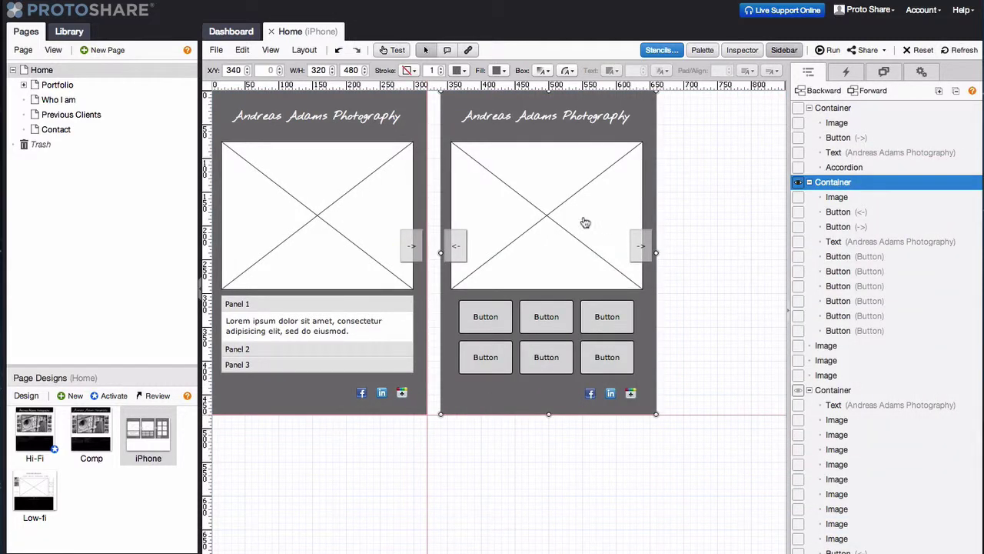
{"action": "left_click", "coordinate": [459, 244]}
{"action": "right_click", "coordinate": [459, 245]}
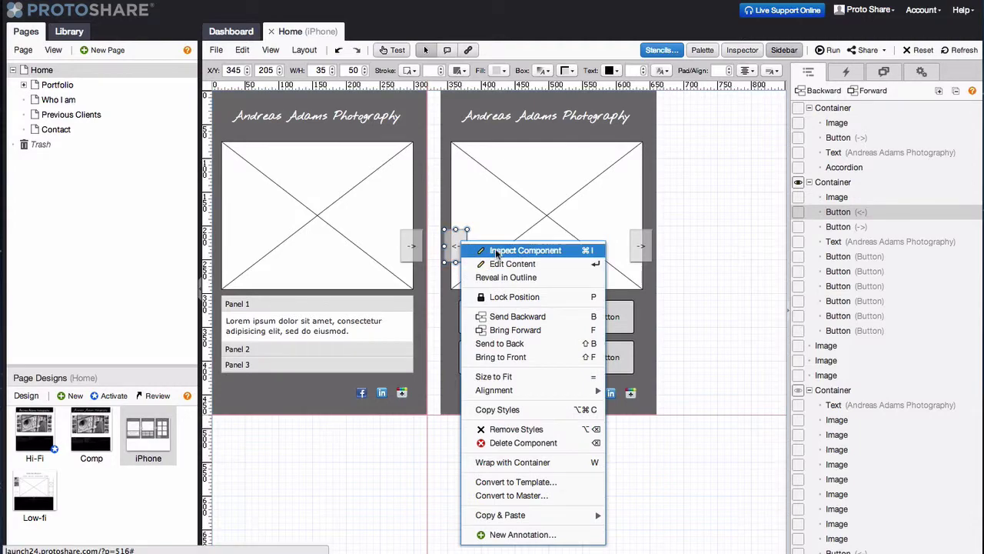
{"action": "left_click", "coordinate": [495, 250]}
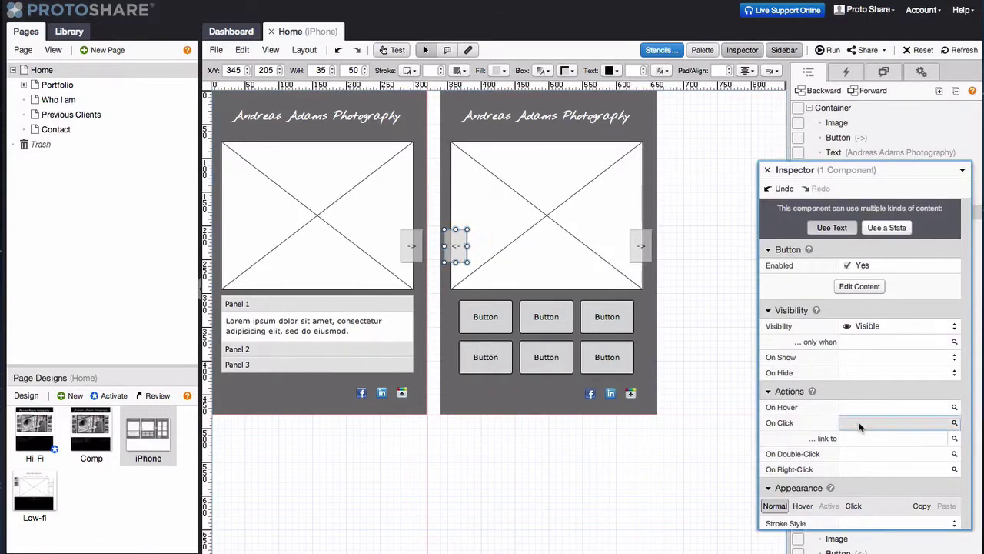
{"action": "left_click", "coordinate": [858, 423]}
{"action": "left_click", "coordinate": [483, 272]}
{"action": "left_click", "coordinate": [465, 355]}
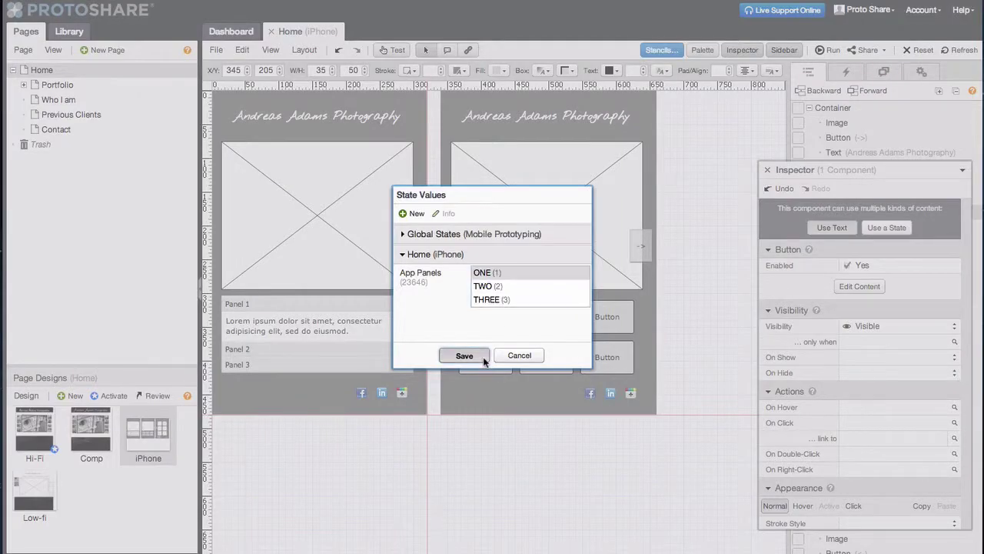
Make the middle container's forward arrow button set App Panels to THREE on click, and close the inspector.
{"action": "left_click", "coordinate": [641, 244]}
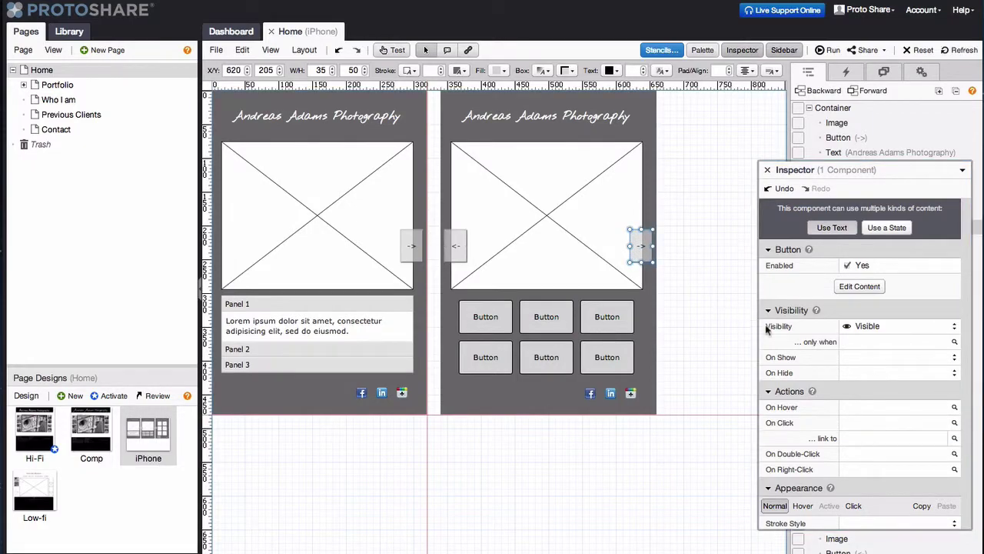
{"action": "left_click", "coordinate": [853, 423]}
{"action": "left_click", "coordinate": [504, 299]}
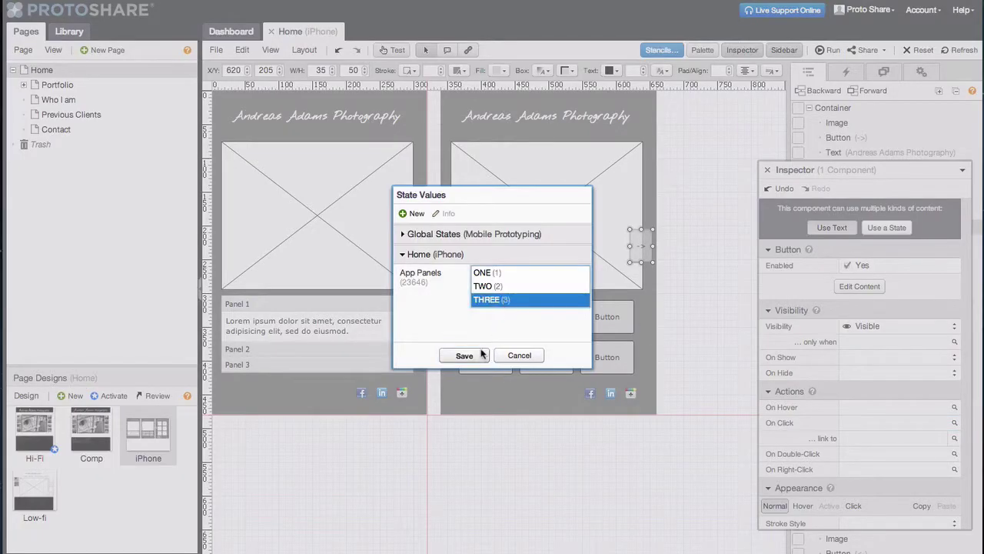
{"action": "left_click", "coordinate": [481, 354]}
{"action": "left_click", "coordinate": [767, 169]}
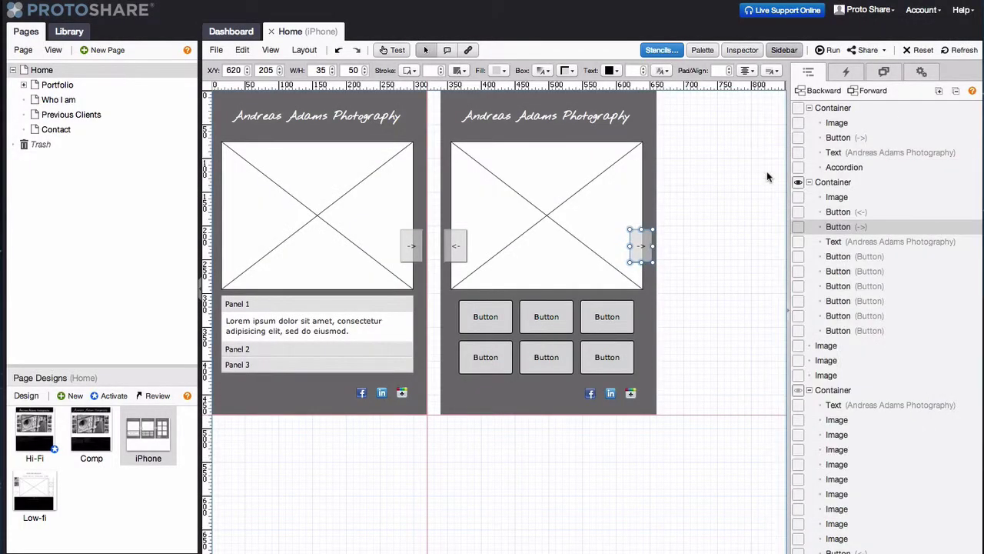
Show the third container and make its back arrow button set App Panels to TWO on click.
{"action": "left_click", "coordinate": [799, 390]}
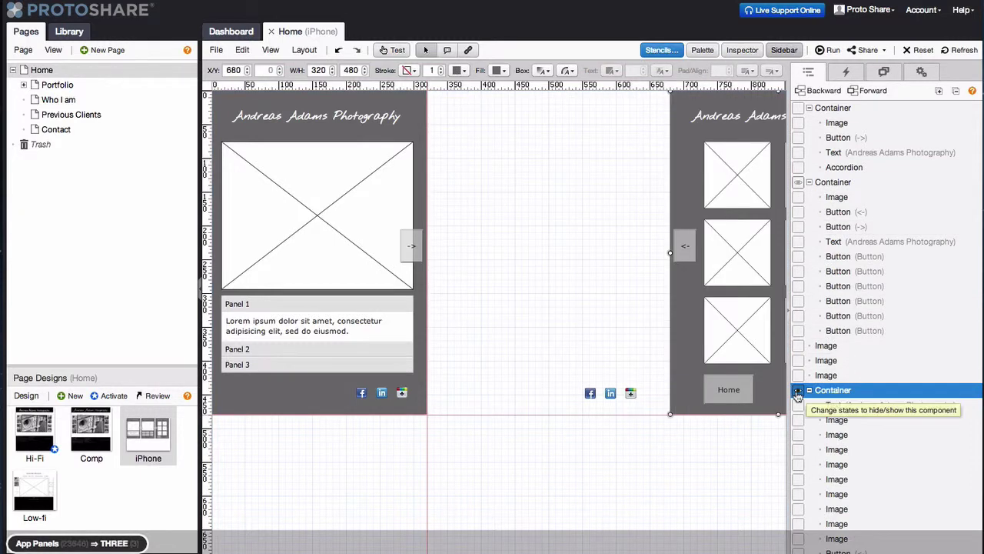
{"action": "left_click", "coordinate": [686, 248]}
{"action": "right_click", "coordinate": [687, 248]}
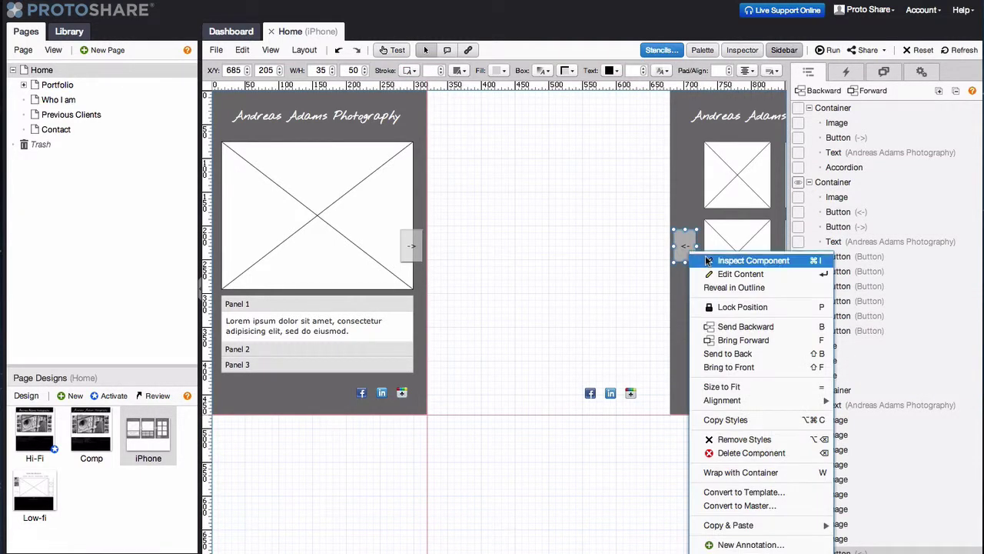
{"action": "left_click", "coordinate": [727, 257]}
{"action": "left_click", "coordinate": [865, 427]}
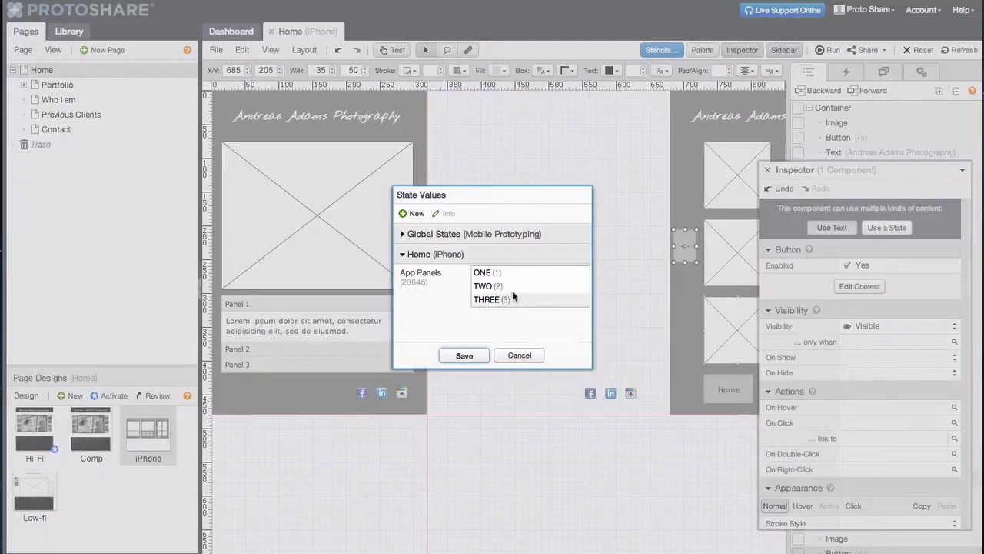
{"action": "left_click", "coordinate": [472, 284]}
{"action": "left_click", "coordinate": [464, 351]}
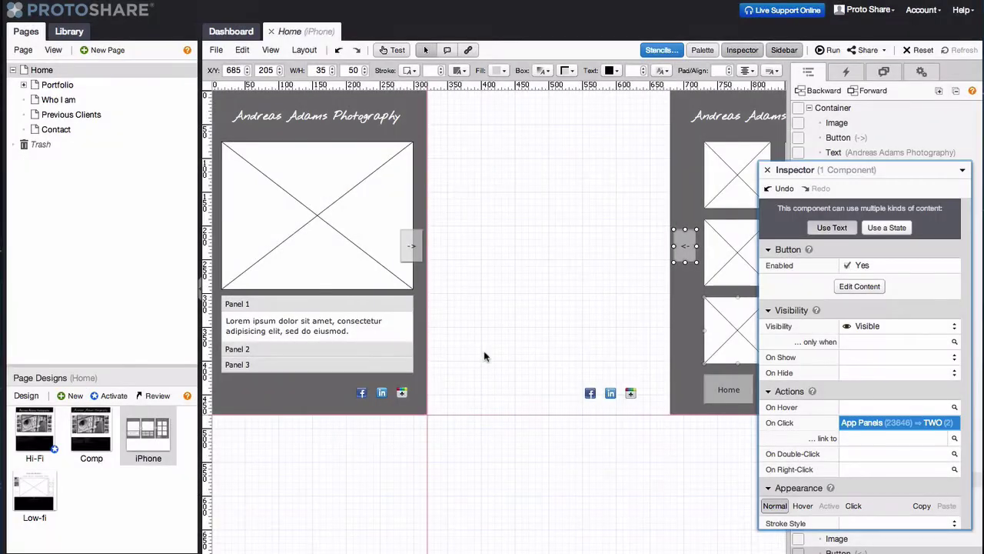
Make the Home button in the third container set App Panels to ONE on click.
{"action": "left_click", "coordinate": [724, 390]}
{"action": "left_click", "coordinate": [848, 428]}
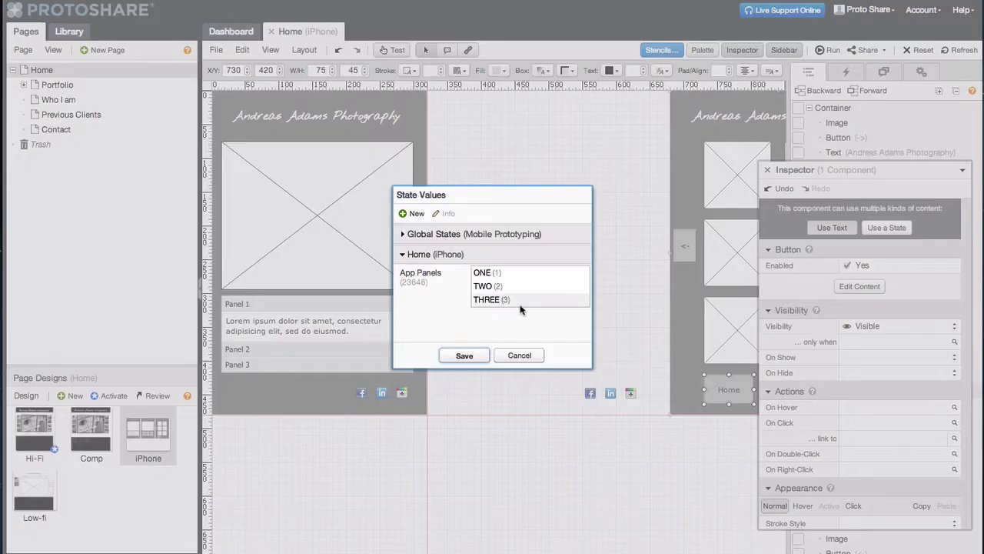
{"action": "left_click", "coordinate": [483, 273]}
{"action": "left_click", "coordinate": [464, 355]}
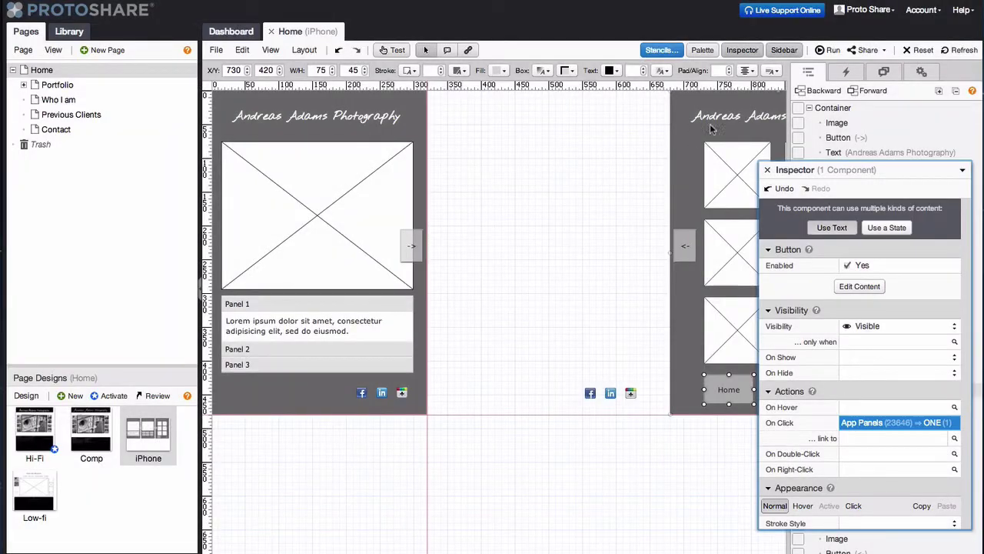
Reset the page states and test the arrow and Home buttons across the three panels, then return to editing.
{"action": "left_click", "coordinate": [907, 51]}
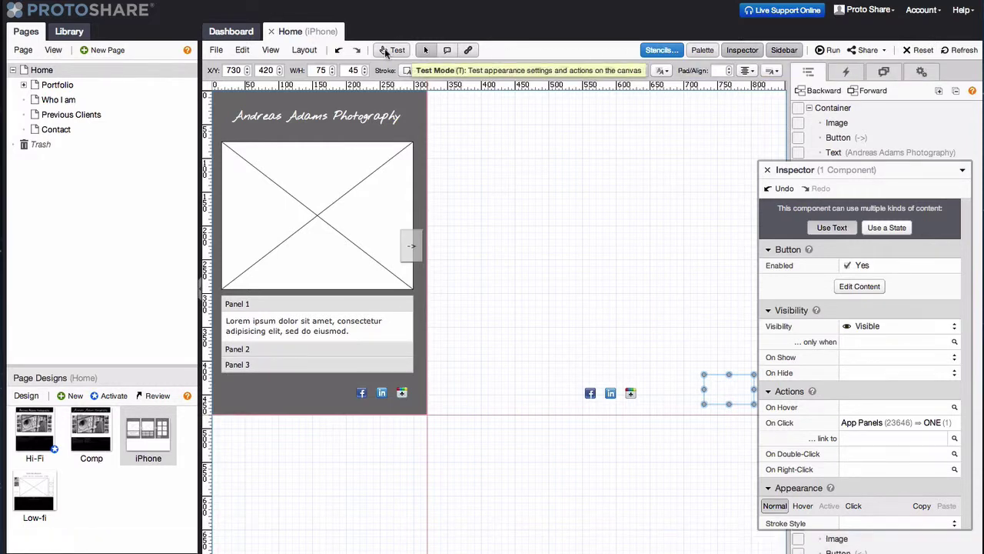
{"action": "left_click", "coordinate": [387, 51]}
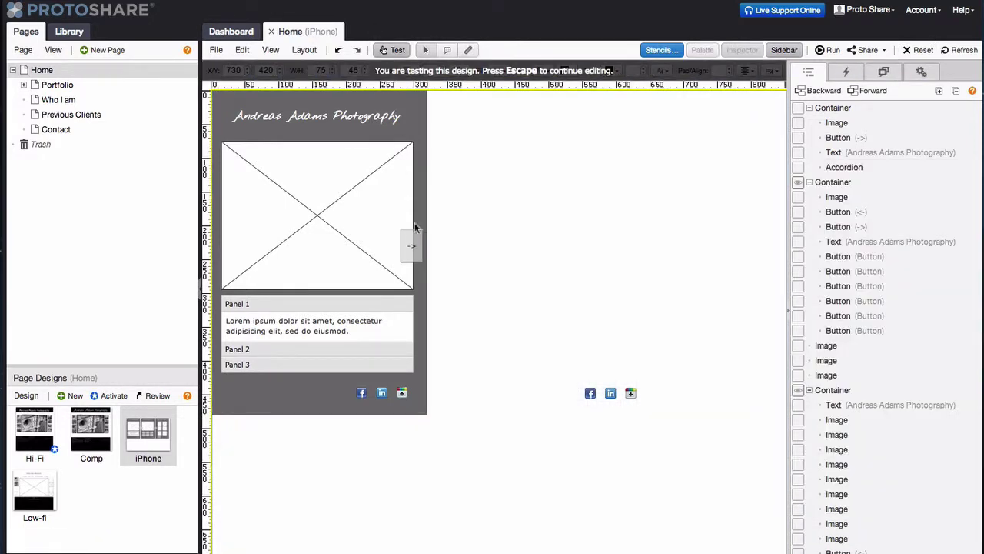
{"action": "left_click", "coordinate": [411, 246]}
{"action": "left_click", "coordinate": [458, 246]}
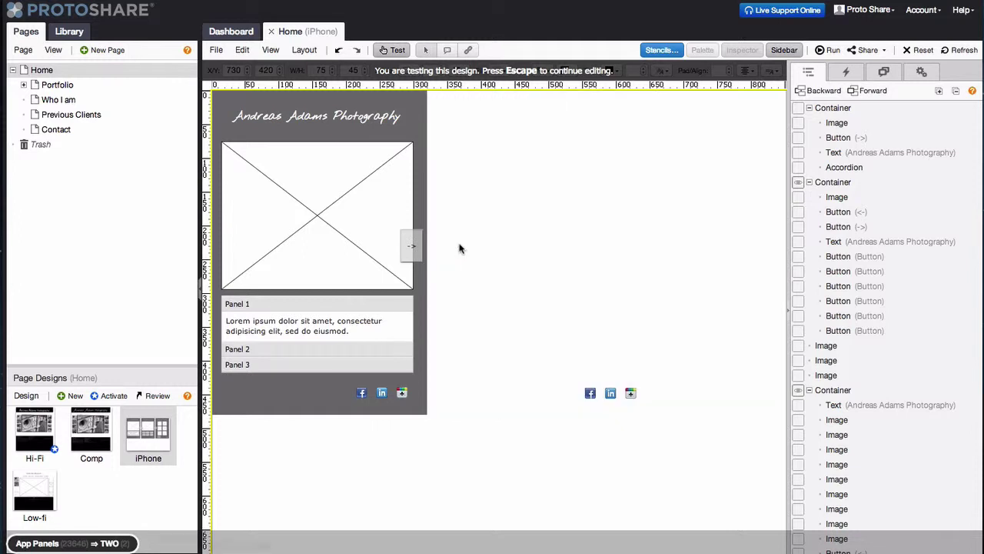
{"action": "left_click", "coordinate": [410, 246]}
{"action": "left_click", "coordinate": [642, 247]}
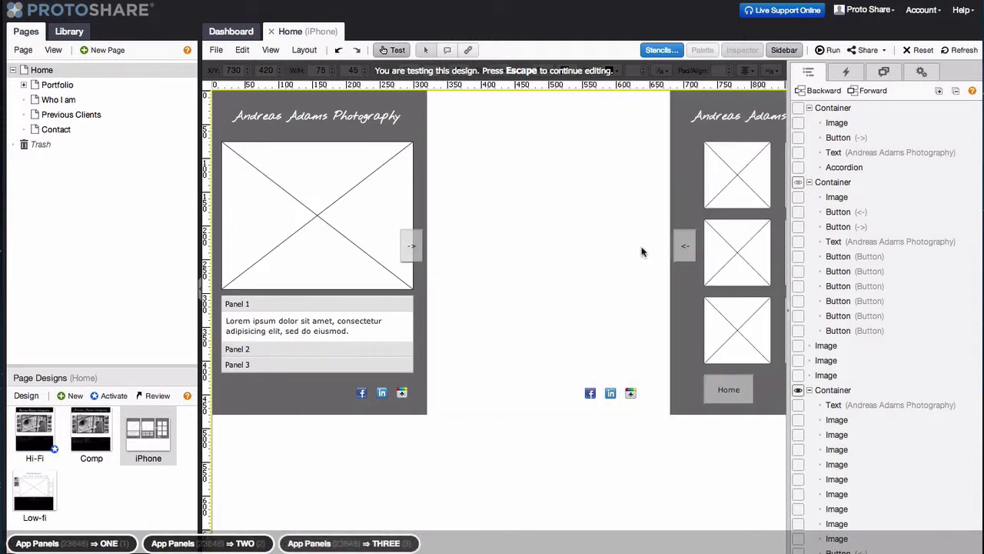
{"action": "left_click", "coordinate": [681, 245]}
{"action": "left_click", "coordinate": [643, 247]}
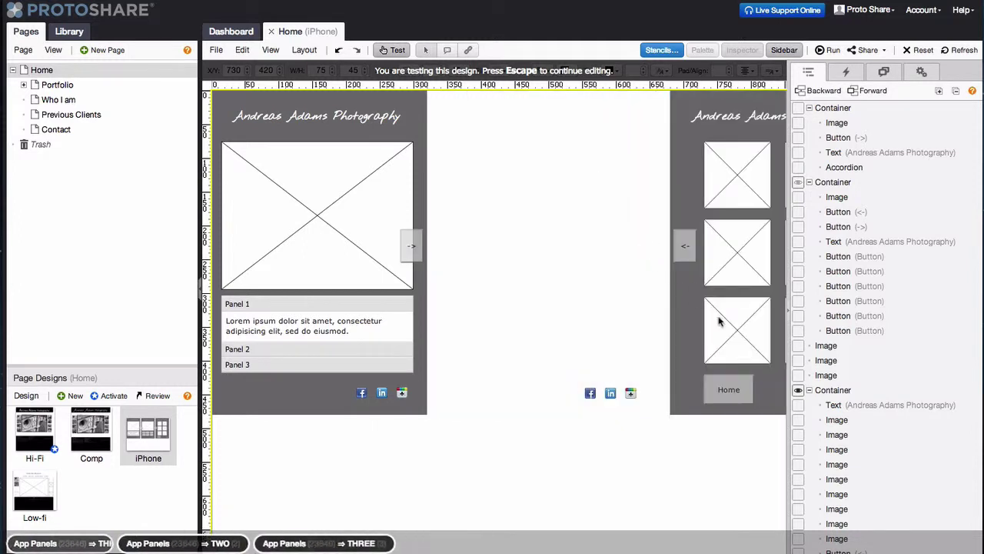
{"action": "left_click", "coordinate": [737, 388]}
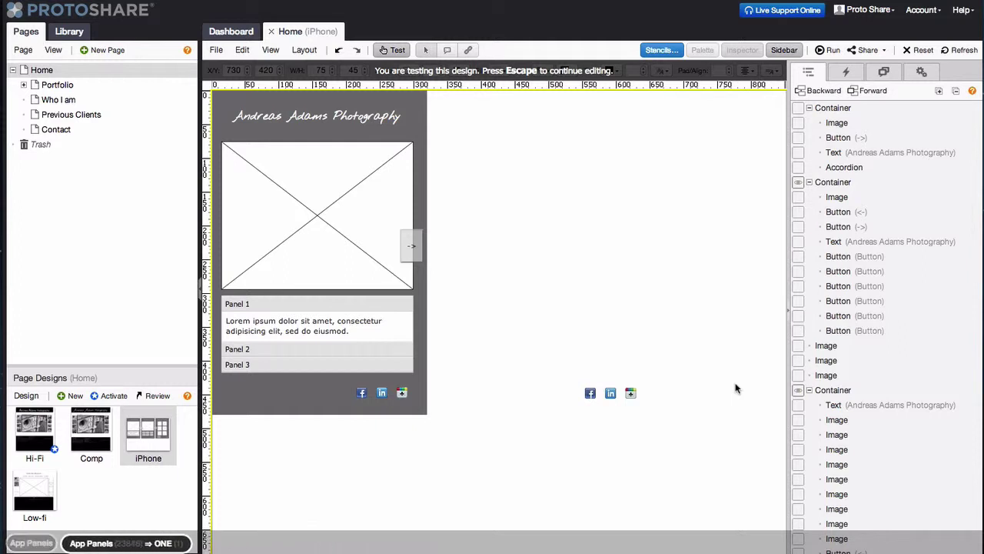
{"action": "key", "text": "Escape"}
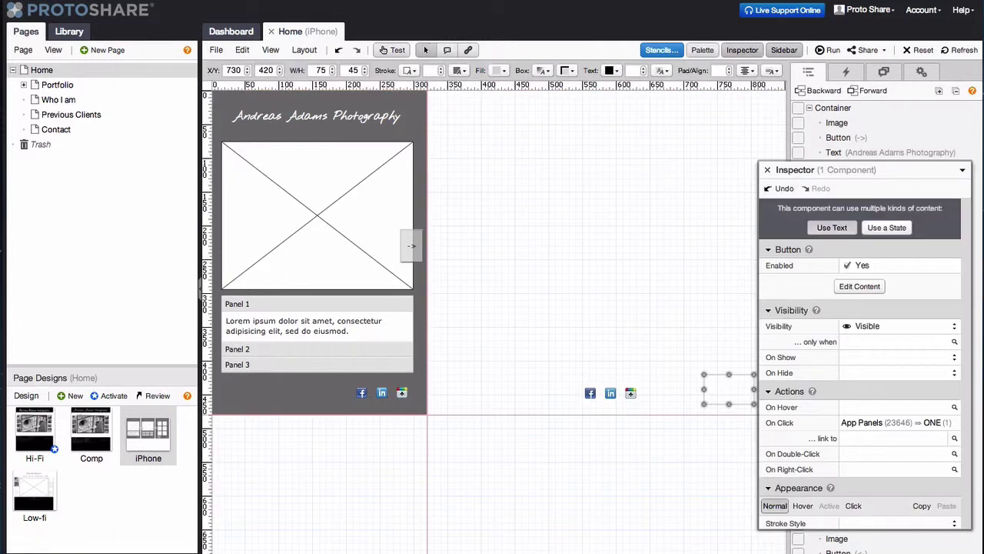
Stack all three containers on top of each other by setting their shared position to X 0, Y 0.
{"action": "left_click", "coordinate": [767, 170]}
{"action": "left_click", "coordinate": [833, 108]}
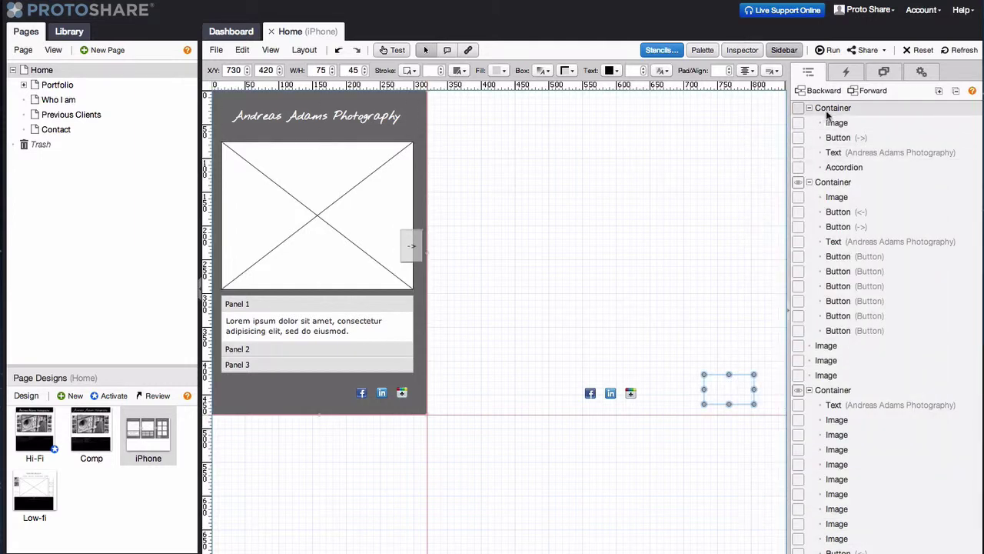
{"action": "left_click", "coordinate": [835, 183], "text": "shift"}
{"action": "left_click", "coordinate": [849, 391], "text": "shift"}
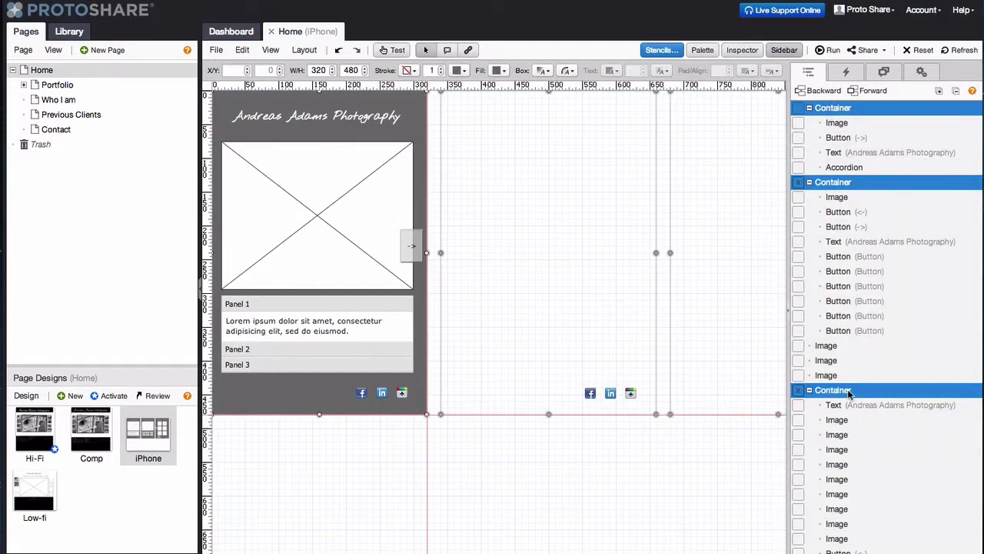
{"action": "left_click", "coordinate": [740, 50]}
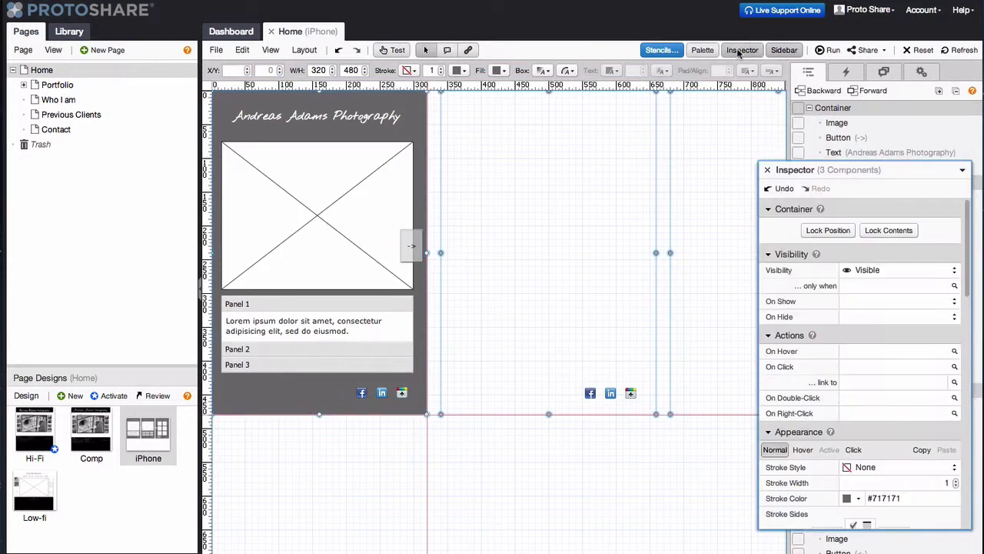
{"action": "scroll", "coordinate": [876, 309], "scroll_direction": "down", "scroll_amount": 10}
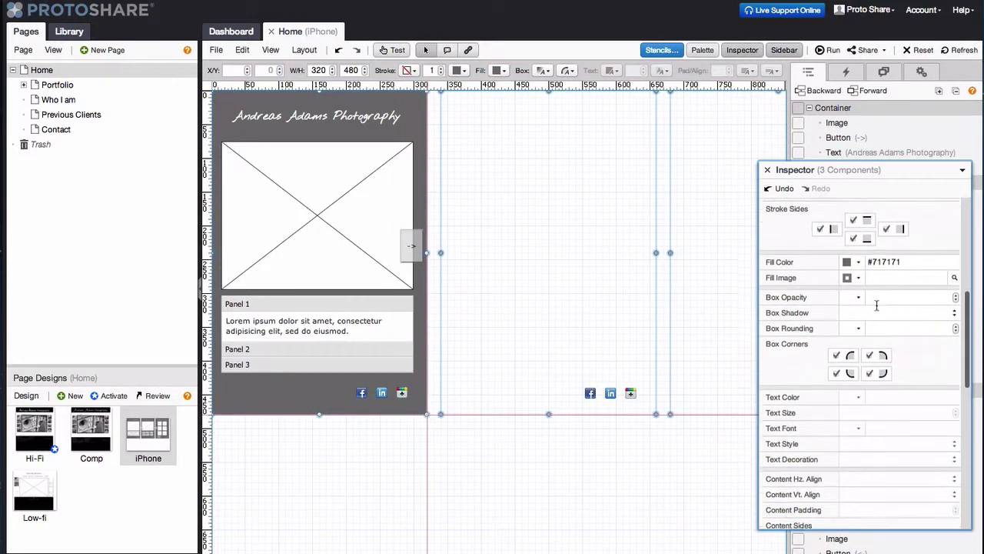
{"action": "scroll", "coordinate": [877, 309], "scroll_direction": "down", "scroll_amount": 2}
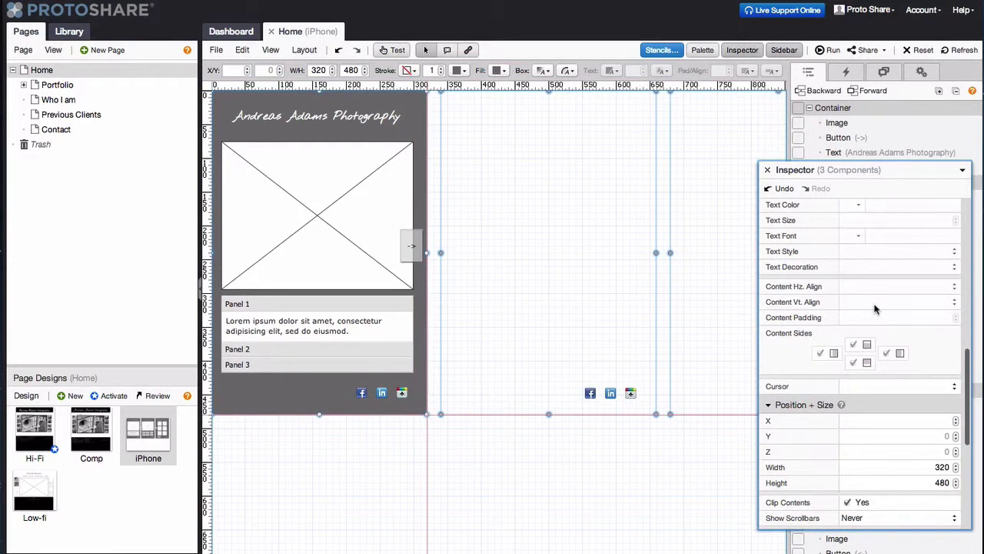
{"action": "left_click", "coordinate": [940, 420]}
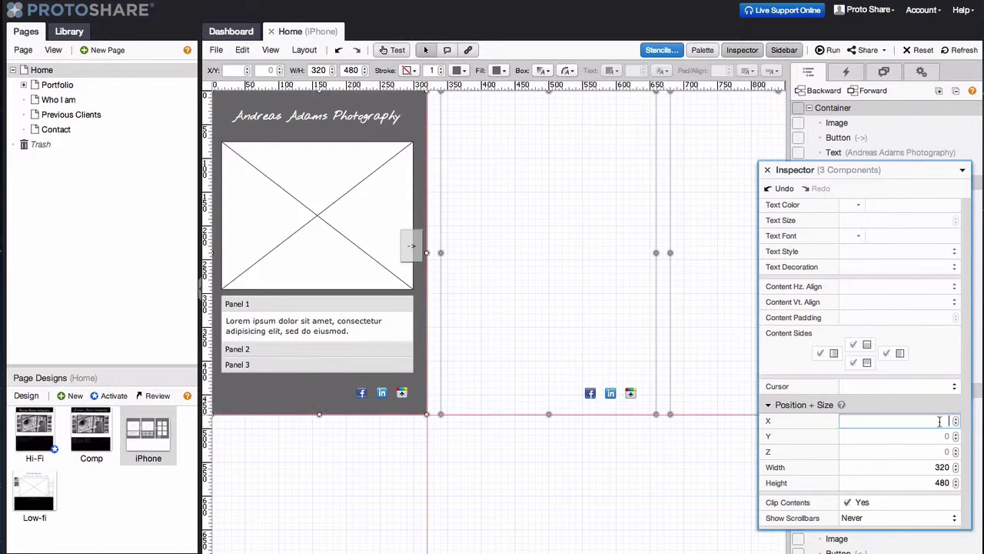
{"action": "left_click", "coordinate": [944, 435]}
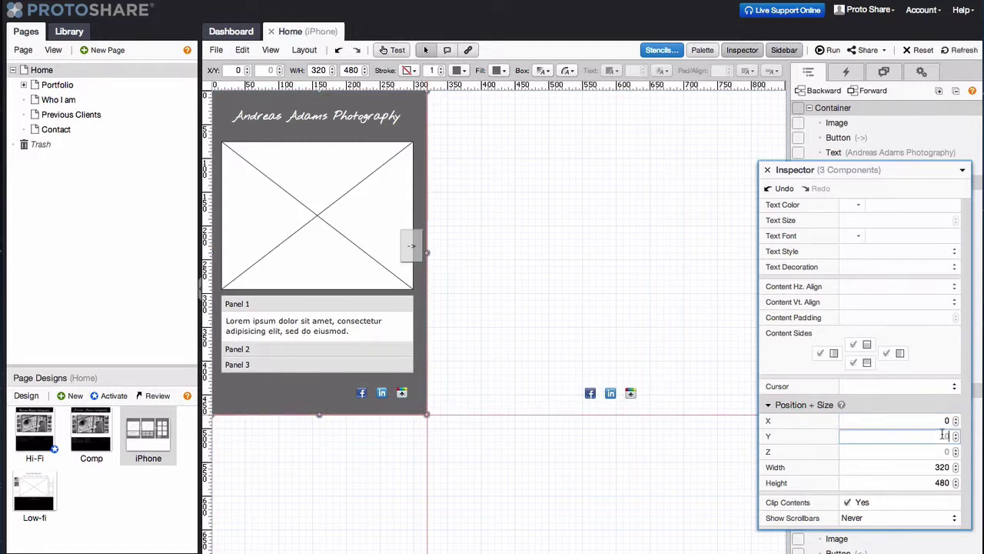
{"action": "key", "text": "Return"}
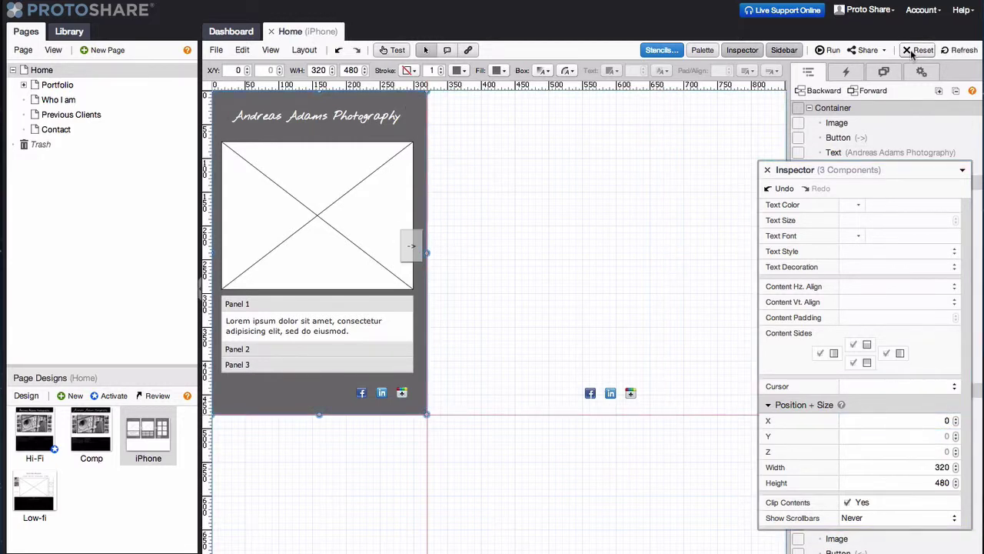
Test the stacked panels by going forward through all three and back with Home, then return to editing.
{"action": "left_click", "coordinate": [392, 50]}
{"action": "left_click", "coordinate": [415, 245]}
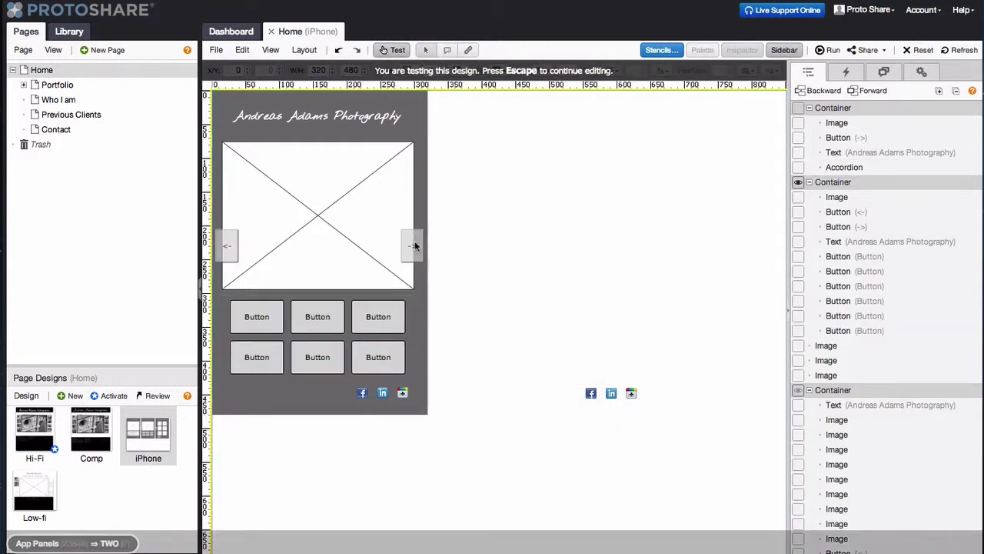
{"action": "left_click", "coordinate": [414, 245]}
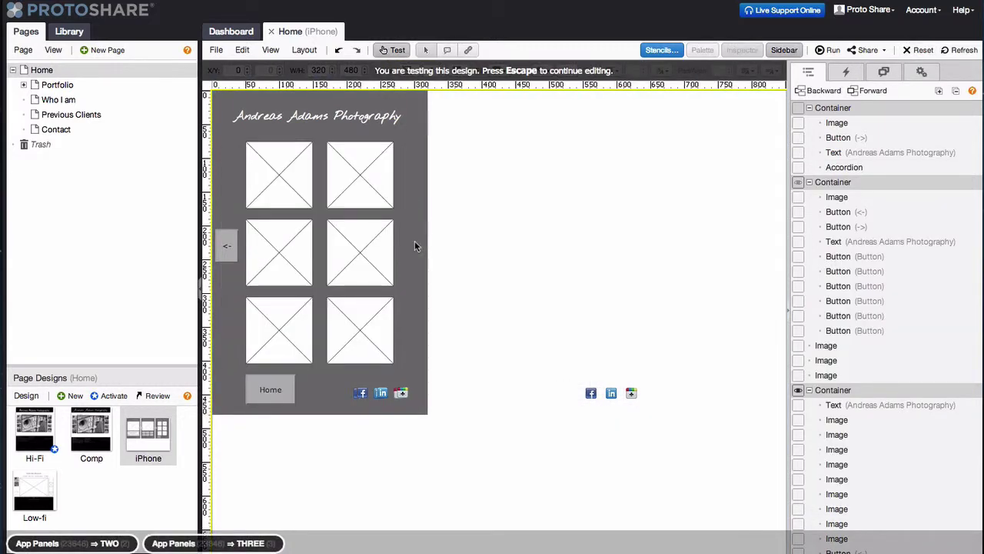
{"action": "left_click", "coordinate": [284, 384]}
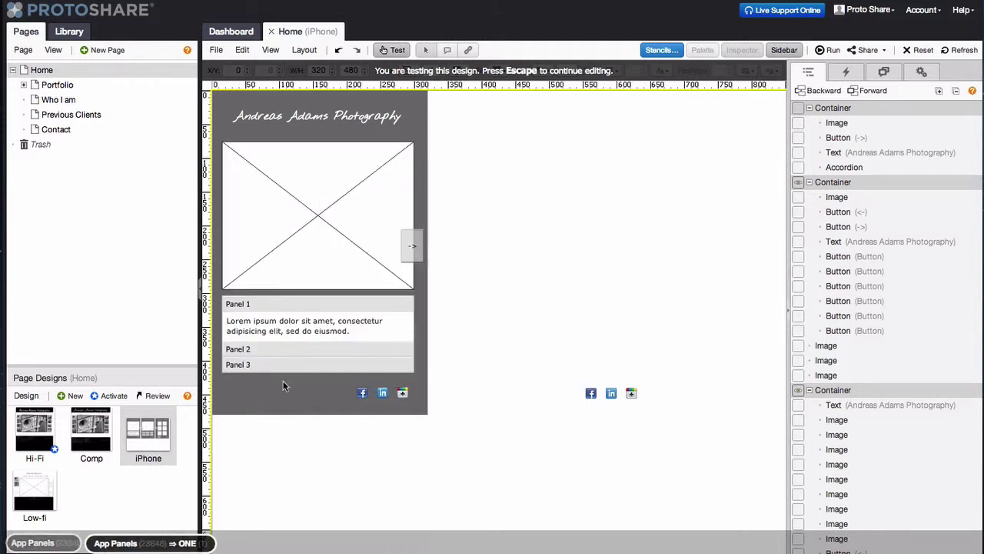
{"action": "key", "text": "Escape"}
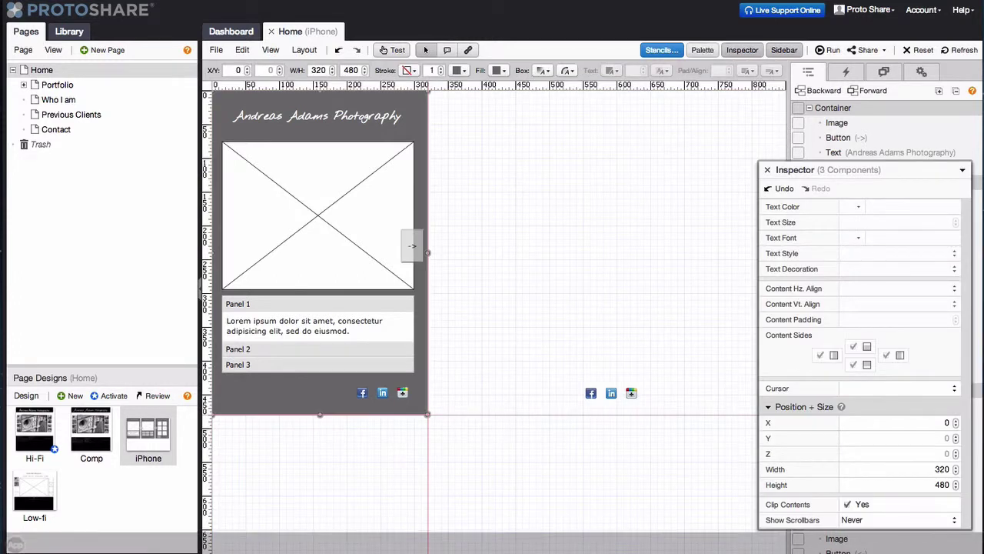
{"action": "left_click", "coordinate": [768, 170]}
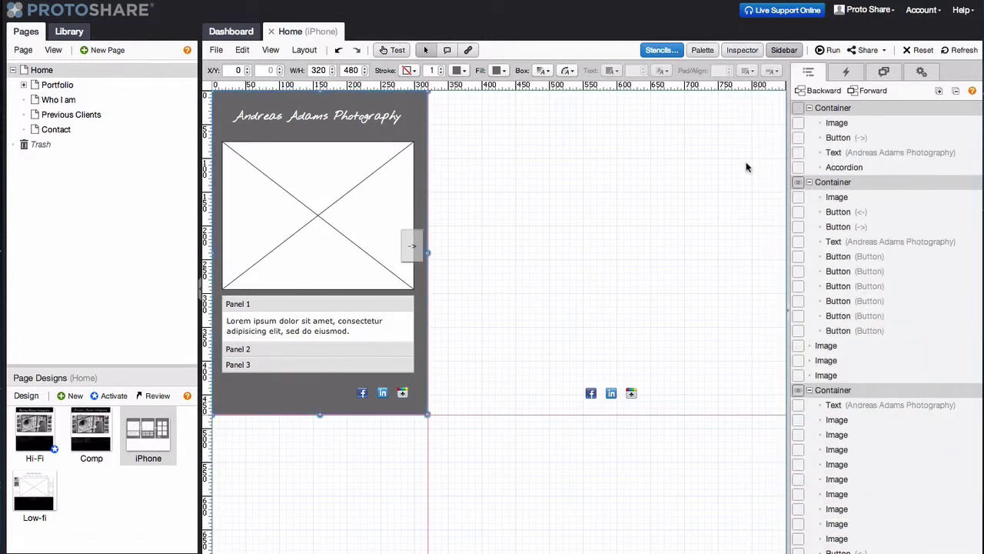
Set the first container's On Hide animation to Slide ←.
{"action": "left_click", "coordinate": [417, 129]}
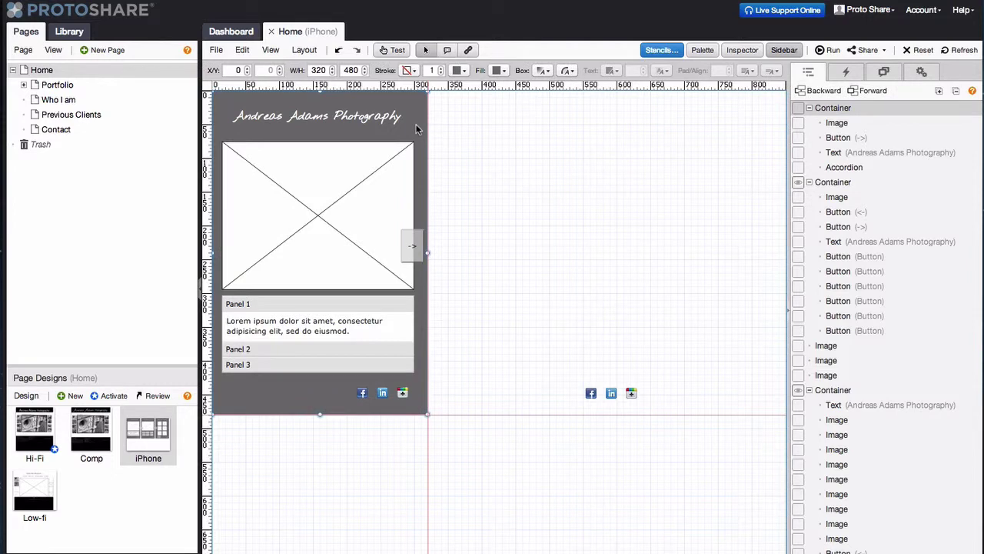
{"action": "left_click", "coordinate": [743, 50]}
{"action": "scroll", "coordinate": [842, 265], "scroll_direction": "down", "scroll_amount": 5}
{"action": "scroll", "coordinate": [842, 265], "scroll_direction": "up", "scroll_amount": 5}
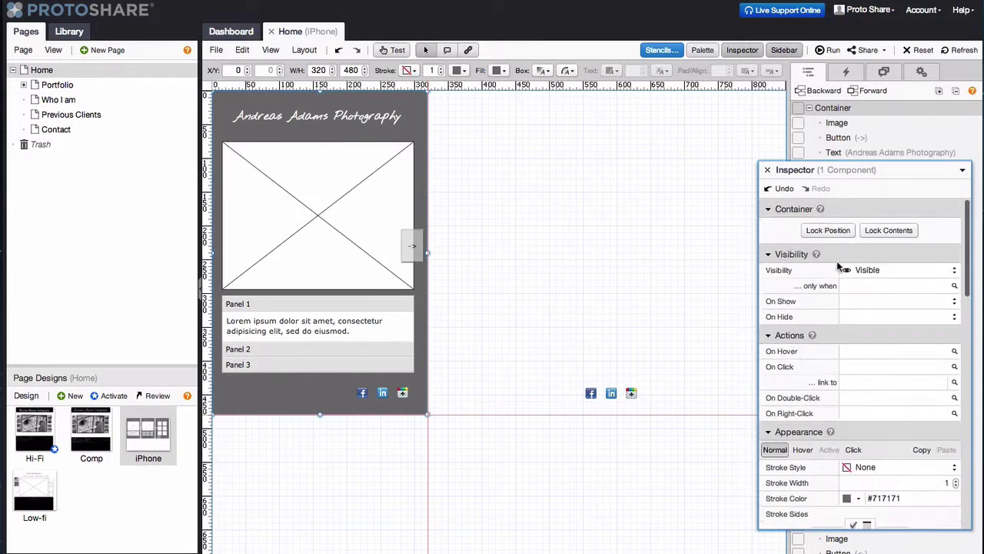
{"action": "left_click", "coordinate": [881, 318]}
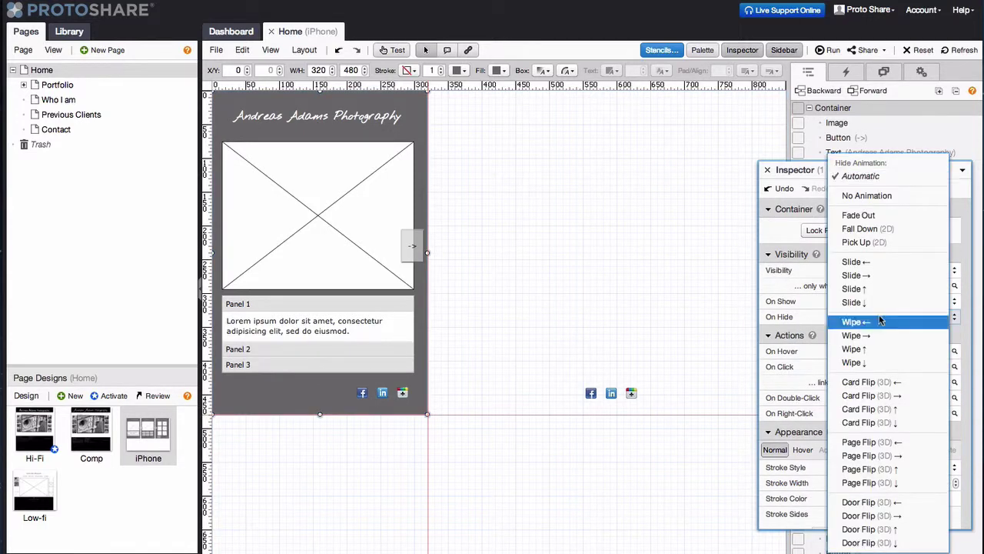
{"action": "left_click", "coordinate": [855, 262]}
{"action": "left_click", "coordinate": [767, 169]}
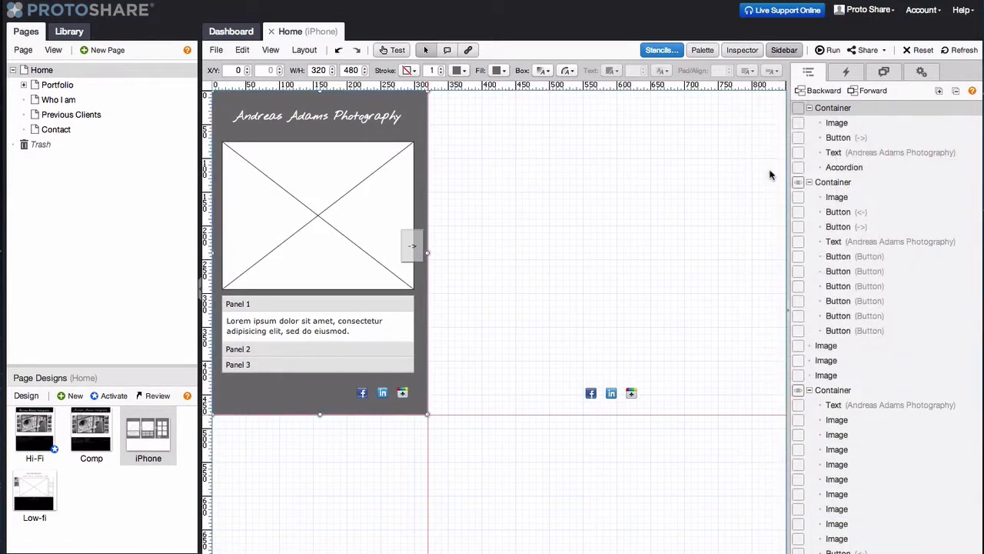
Set the second container's On Show animation to Slide ←.
{"action": "left_click", "coordinate": [832, 184]}
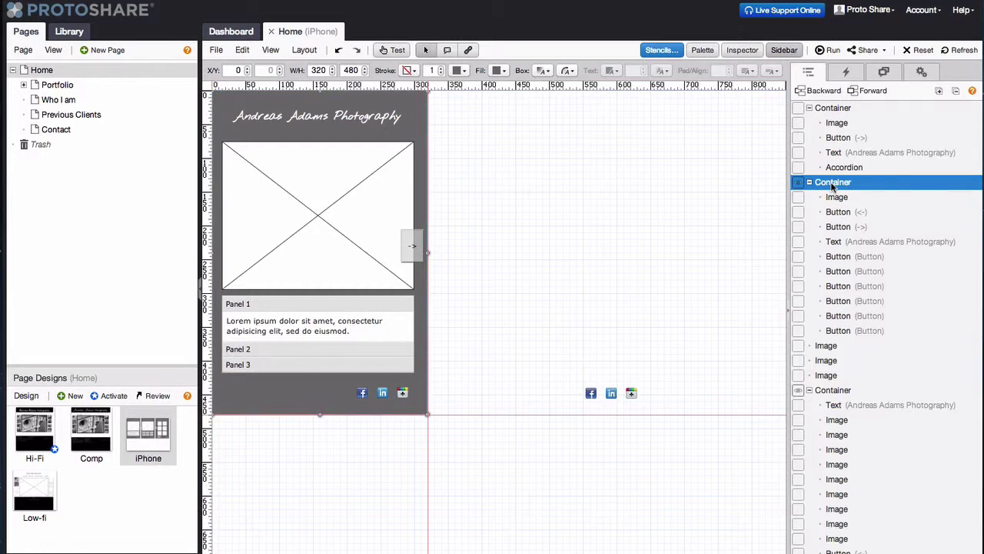
{"action": "left_click", "coordinate": [742, 50]}
{"action": "left_click", "coordinate": [860, 301]}
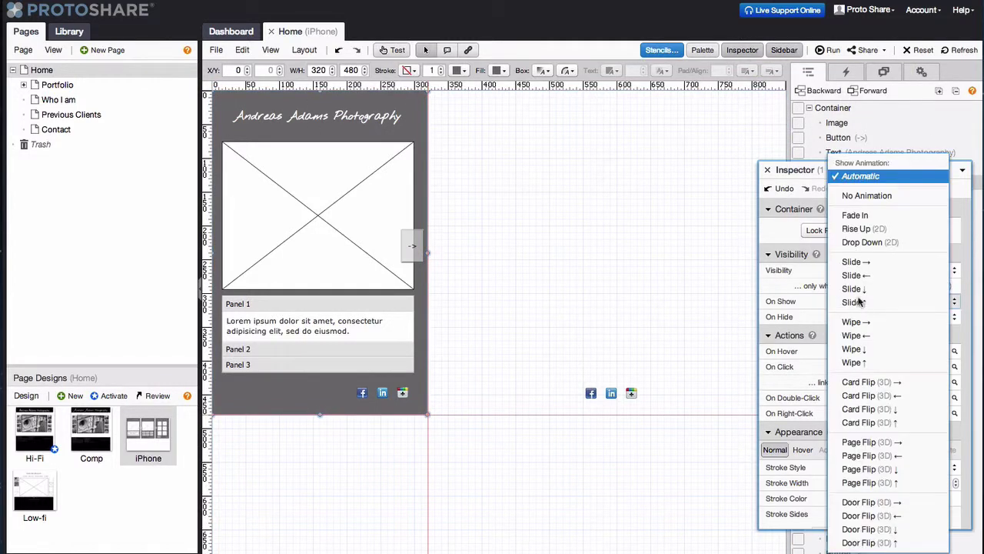
{"action": "left_click", "coordinate": [855, 260]}
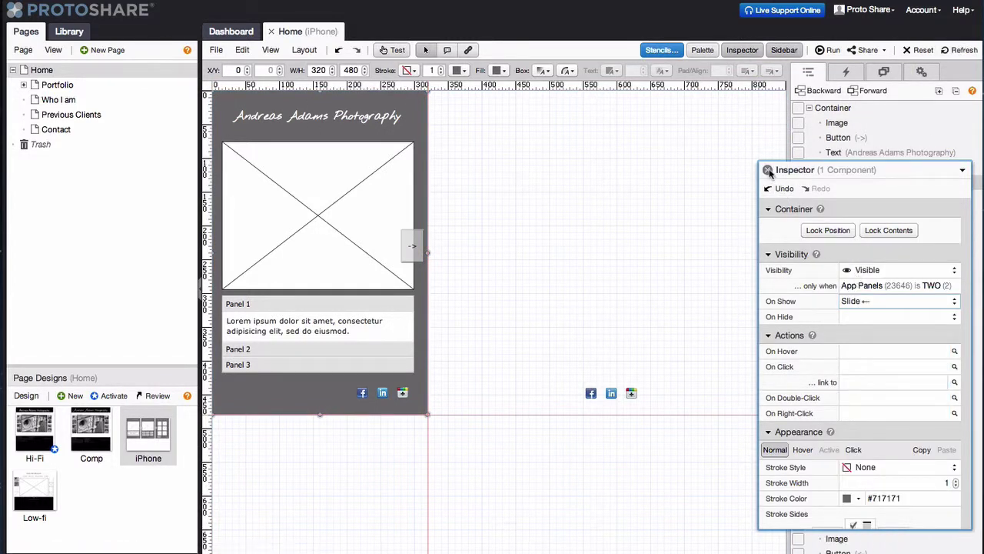
{"action": "left_click", "coordinate": [767, 170]}
Set the third container's On Show animation to Page Flip (3D) →.
{"action": "left_click", "coordinate": [834, 391]}
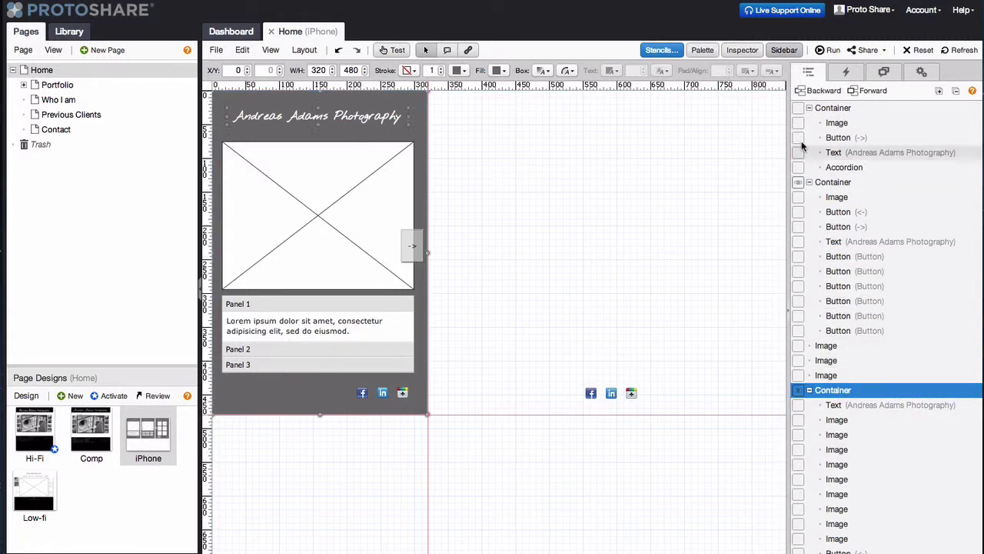
{"action": "left_click", "coordinate": [744, 50]}
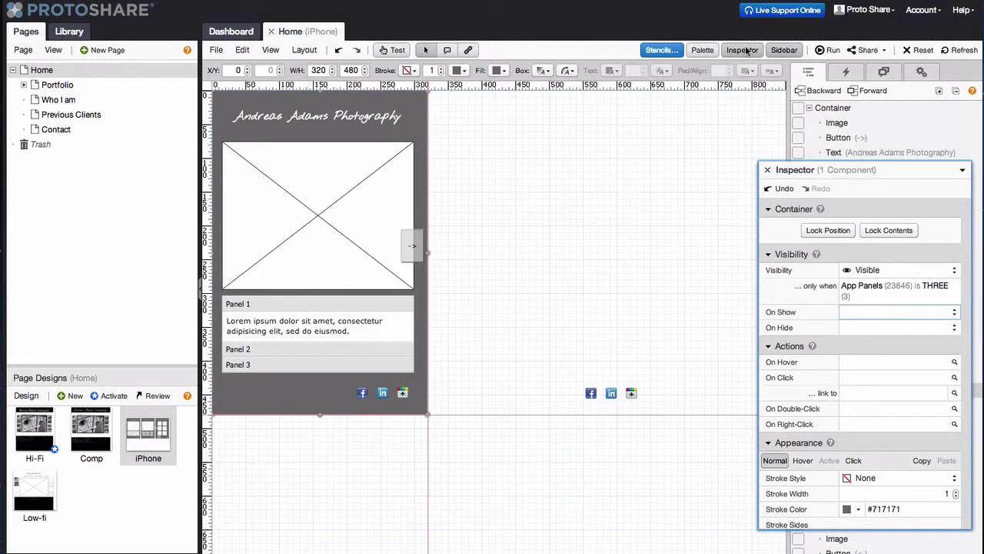
{"action": "left_click", "coordinate": [904, 312]}
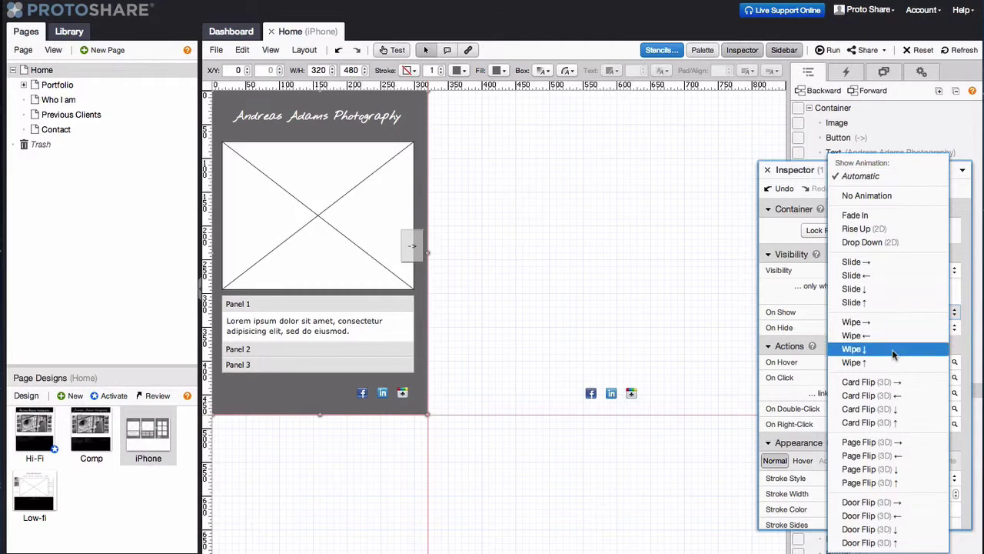
{"action": "left_click", "coordinate": [889, 443]}
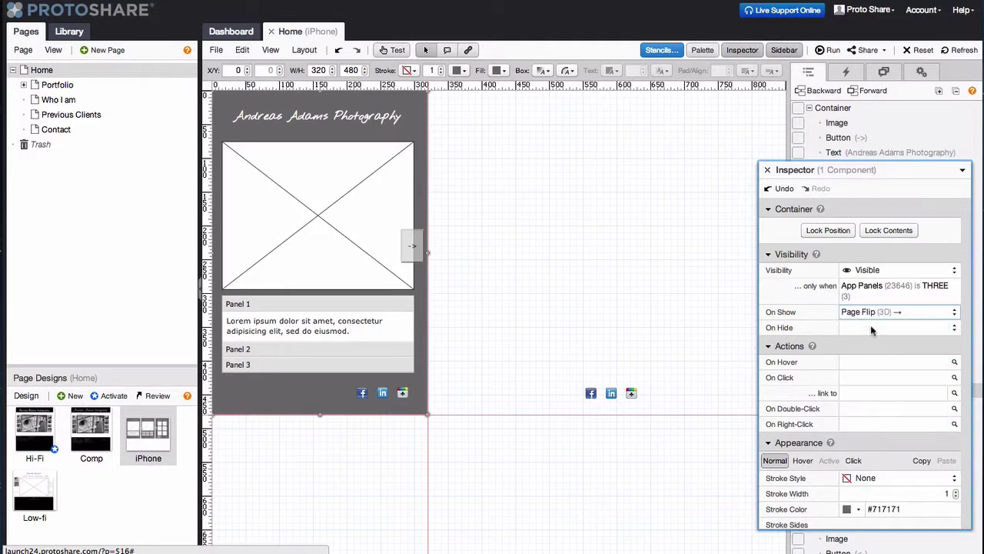
Open the design in Review and test the panel transitions using the forward and back arrows and the Home button.
{"action": "left_click", "coordinate": [885, 50]}
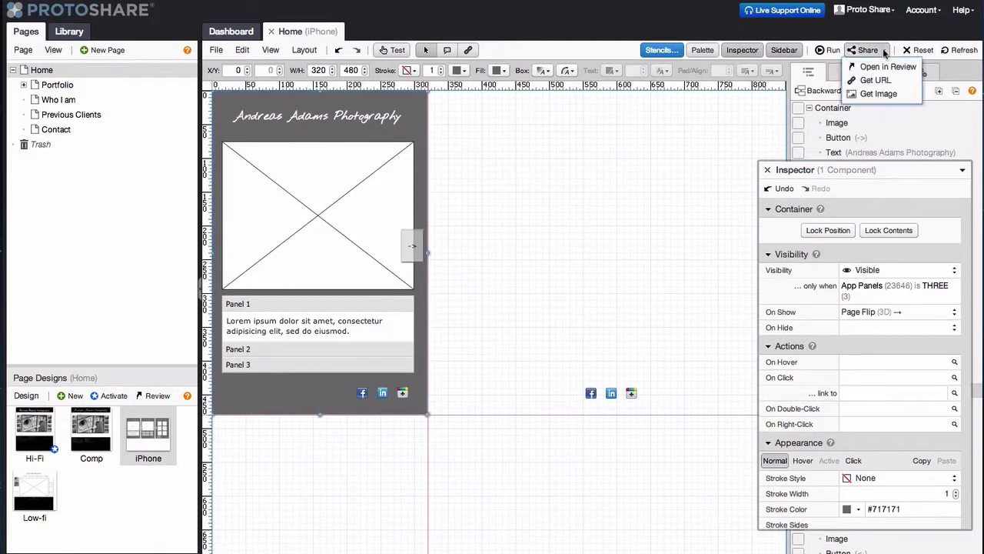
{"action": "left_click", "coordinate": [883, 67]}
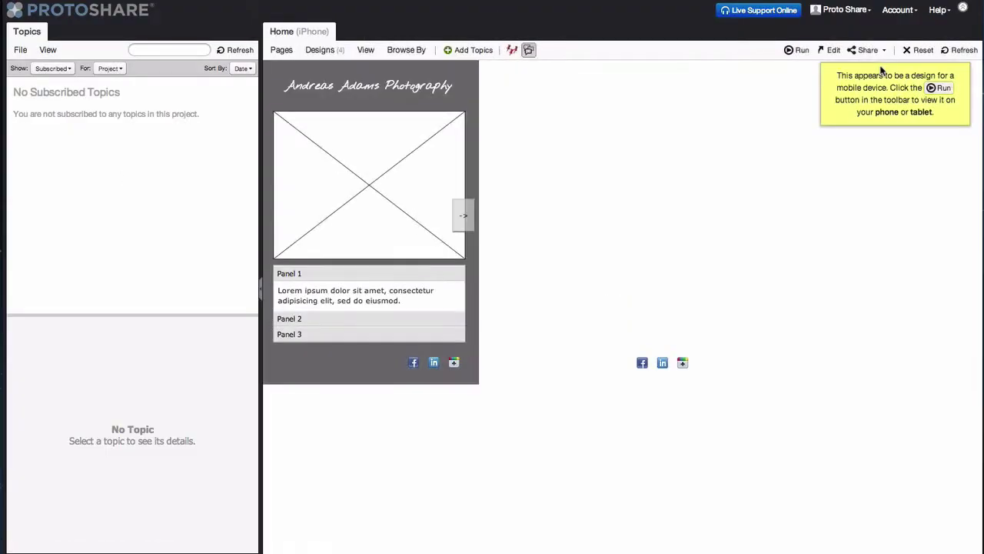
{"action": "left_click", "coordinate": [463, 219]}
{"action": "left_click", "coordinate": [463, 218]}
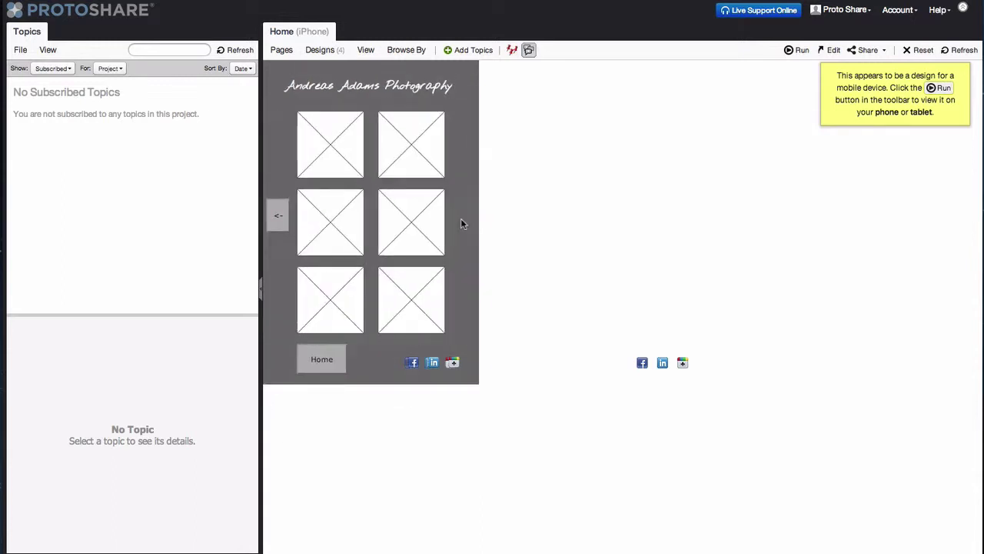
{"action": "left_click", "coordinate": [278, 218]}
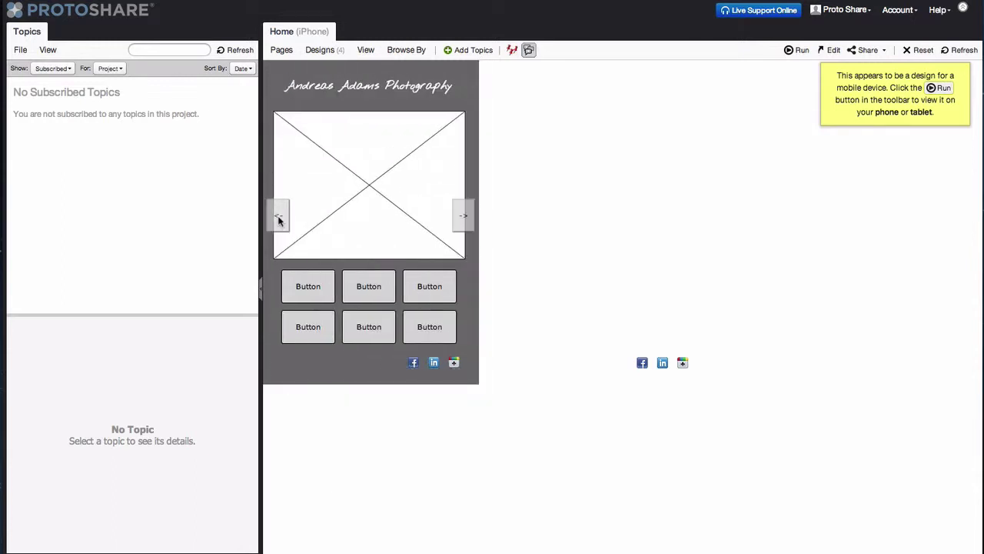
{"action": "left_click", "coordinate": [278, 218]}
{"action": "left_click", "coordinate": [461, 216]}
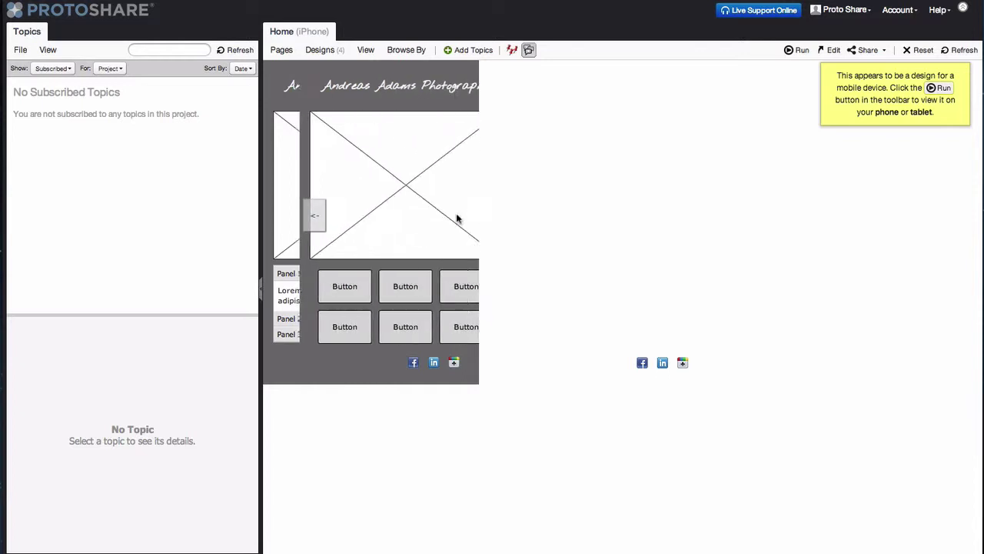
{"action": "left_click", "coordinate": [457, 213]}
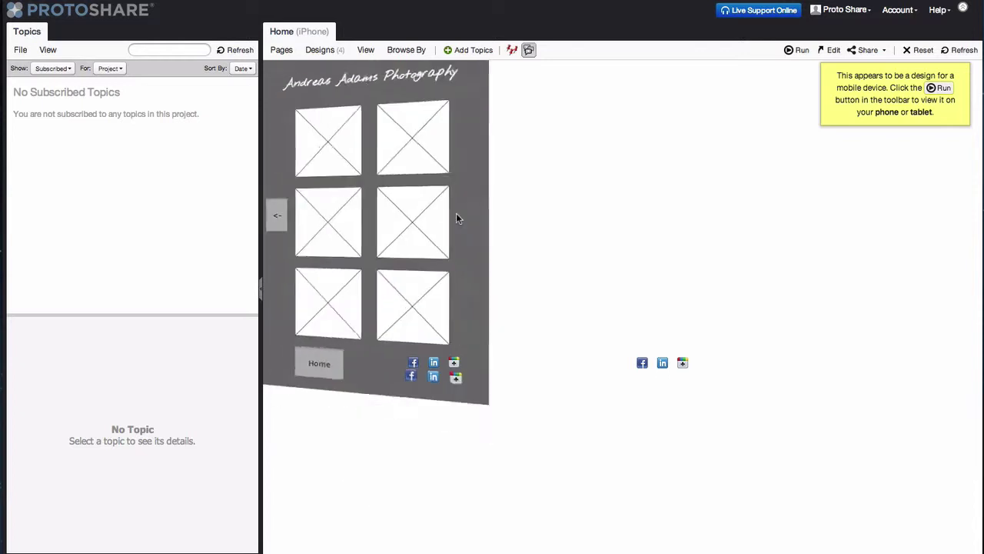
{"action": "left_click", "coordinate": [322, 360]}
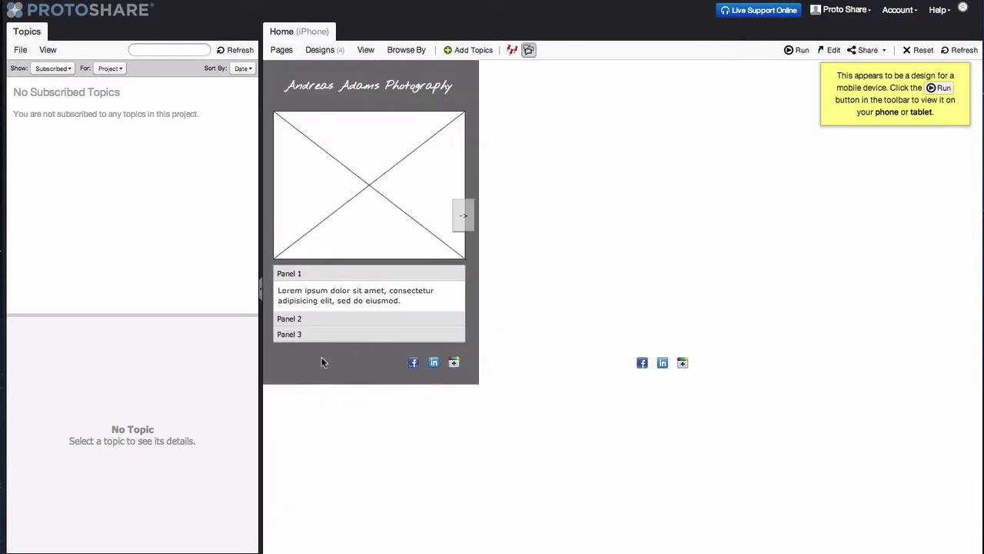